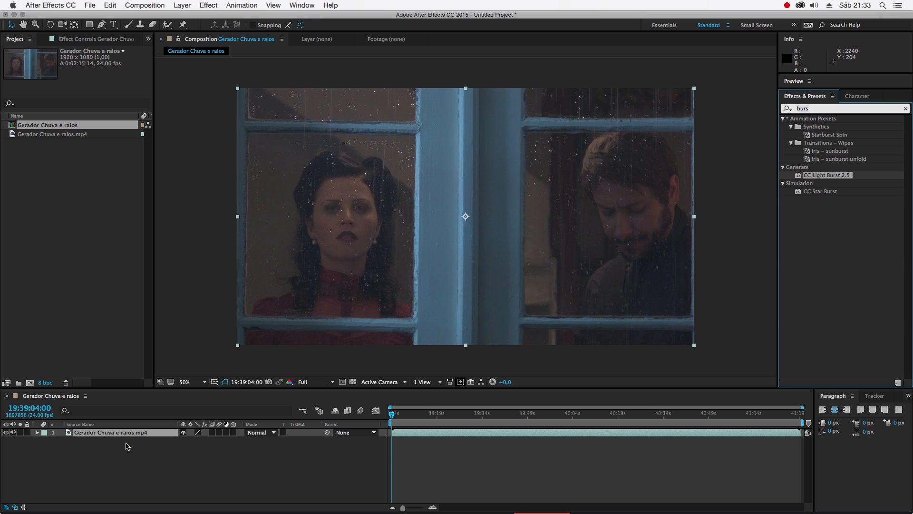
# - Mute the audio of the Gerador Chuva e raios.mp4 layer and play a preview of the clip
pyautogui.click(14, 432)
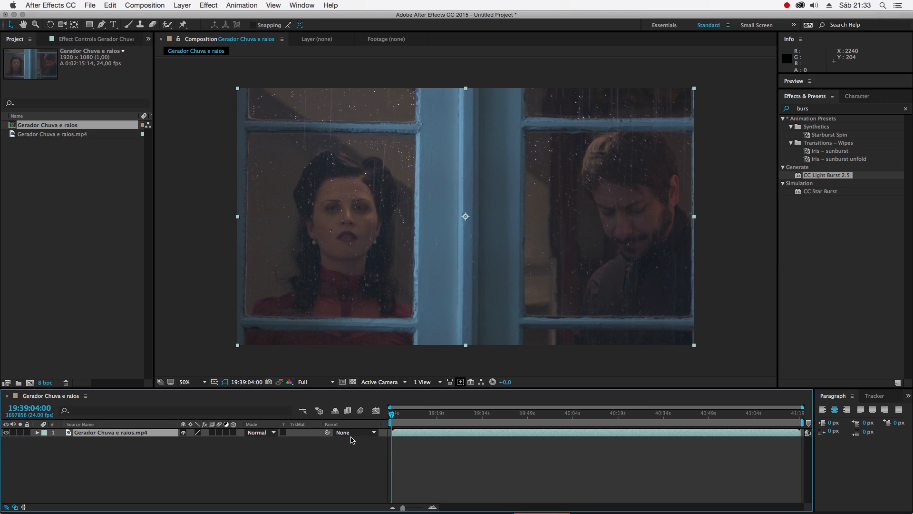
pyautogui.press('space')
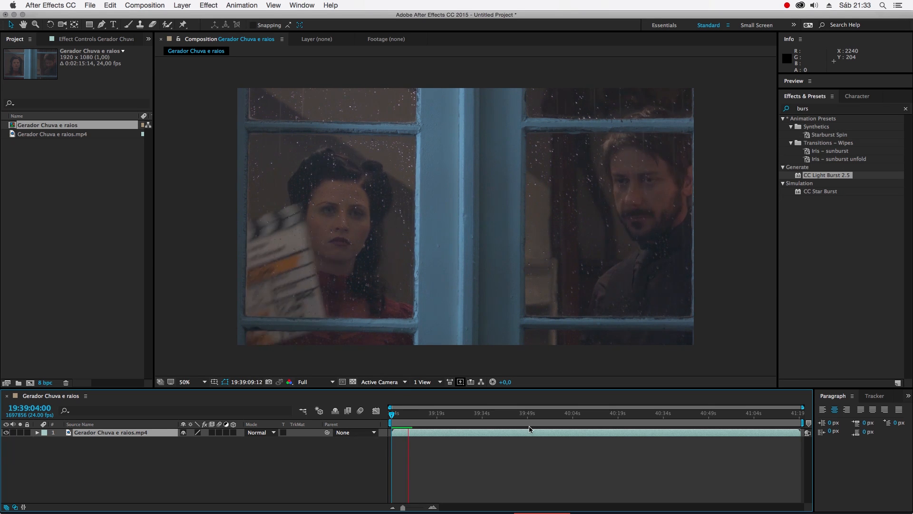
# - Trim the start of the video layer at 19:40:10:03 and shift the remaining clip to the composition's beginning
pyautogui.click(452, 426)
pyautogui.click(421, 419)
pyautogui.moveTo(421, 420); pyautogui.dragTo(591, 419)
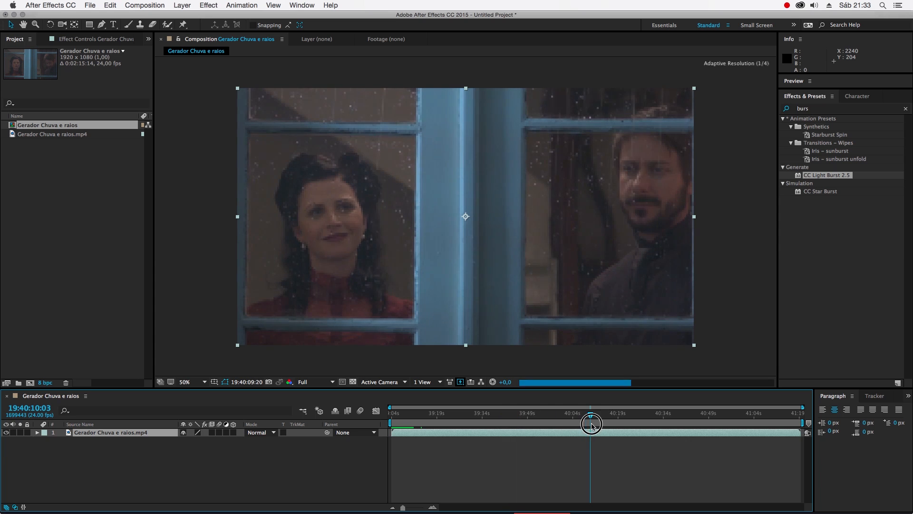
pyautogui.hotkey('alt', '[')
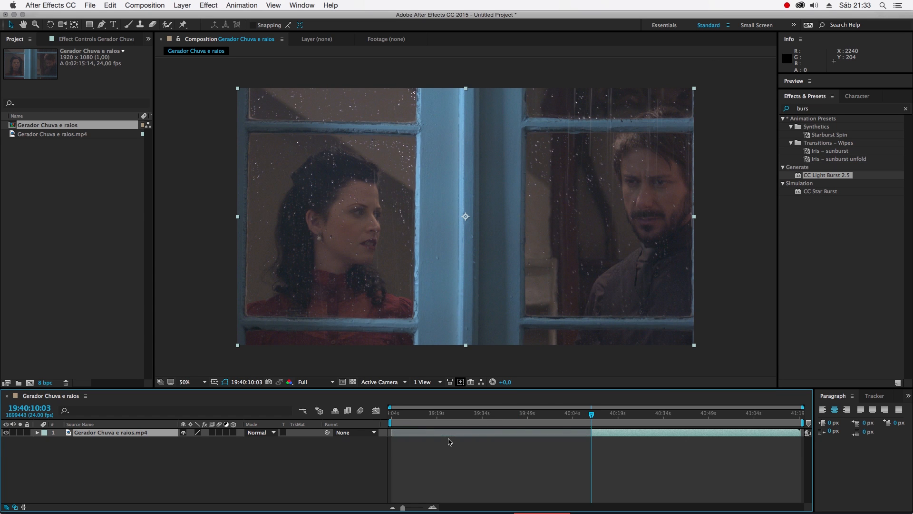
pyautogui.press('Home')
pyautogui.press('[')
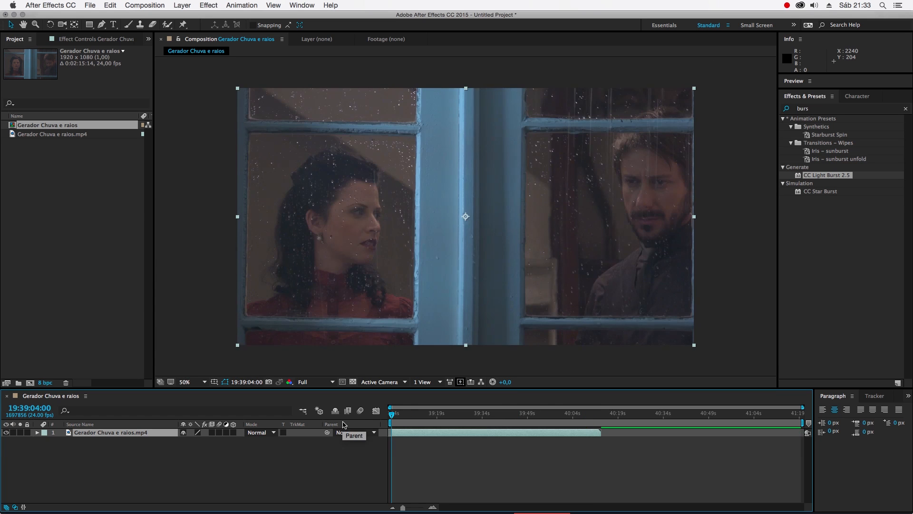
# - End the work area at 19:39:12:20 and trim the composition to it
pyautogui.moveTo(428, 417); pyautogui.dragTo(417, 418)
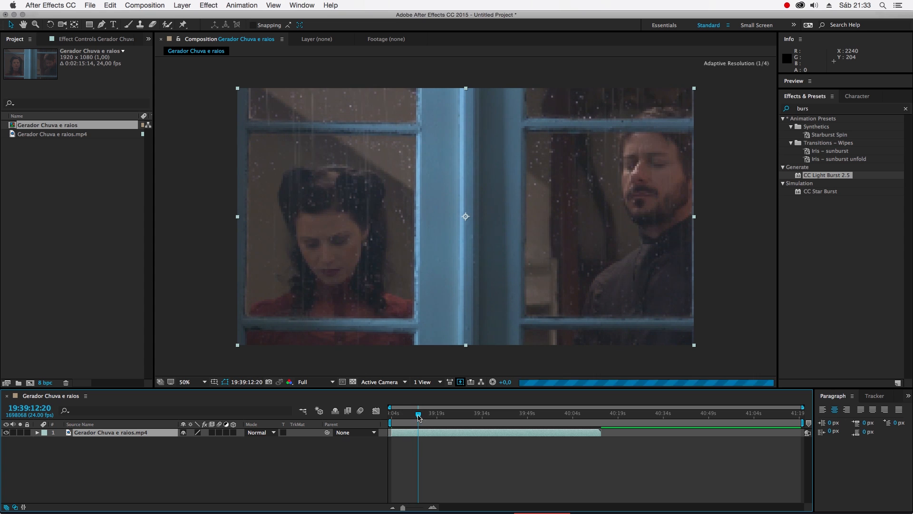
pyautogui.press('n')
pyautogui.rightClick(403, 423)
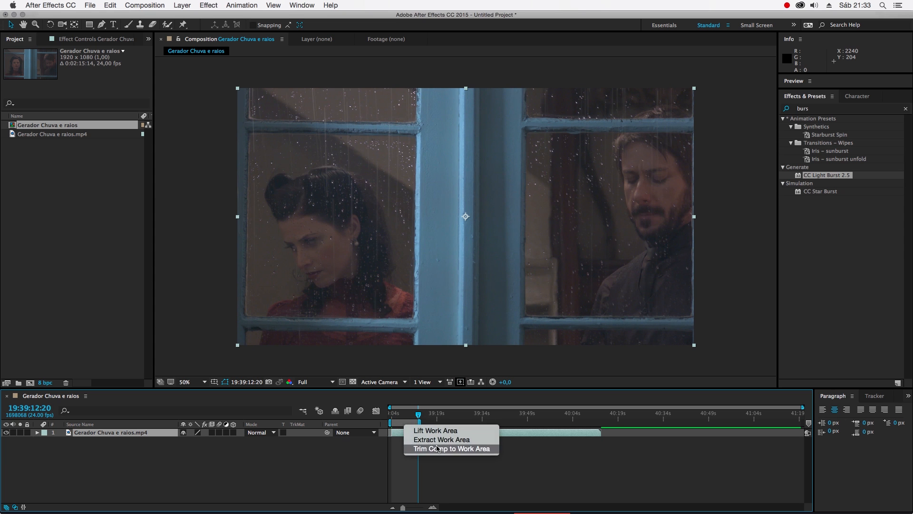
pyautogui.click(435, 449)
# - Move the current time to 19:39:08:07 and apply the SA Color Finesse 3 effect to the video layer
pyautogui.moveTo(417, 419)
pyautogui.mouseDown()
pyautogui.moveTo(385, 419)
pyautogui.moveTo(497, 421)
pyautogui.moveTo(419, 419)
pyautogui.moveTo(433, 419)
pyautogui.mouseUp()
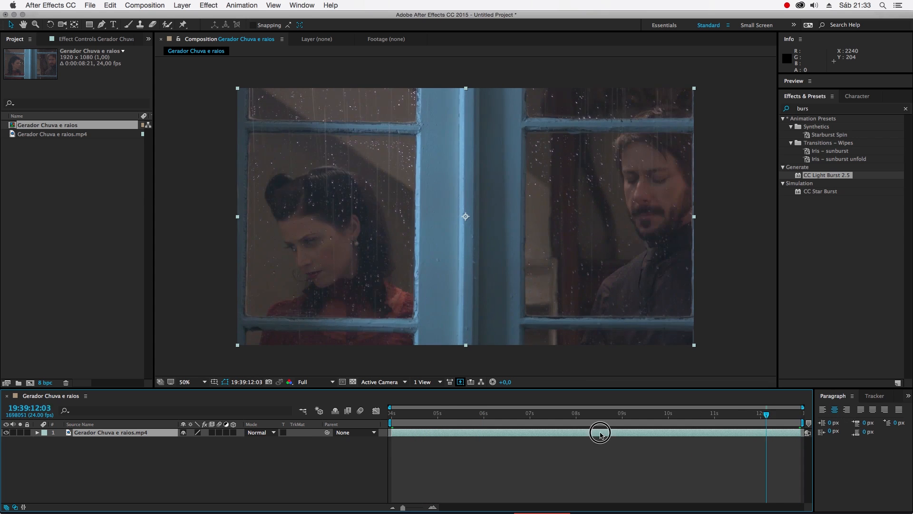
pyautogui.click(659, 441)
pyautogui.click(589, 441)
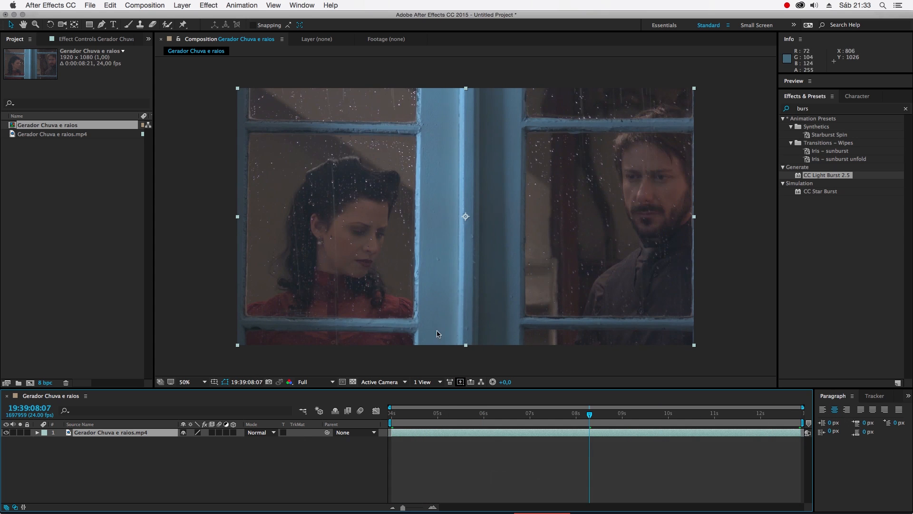
pyautogui.click(814, 109)
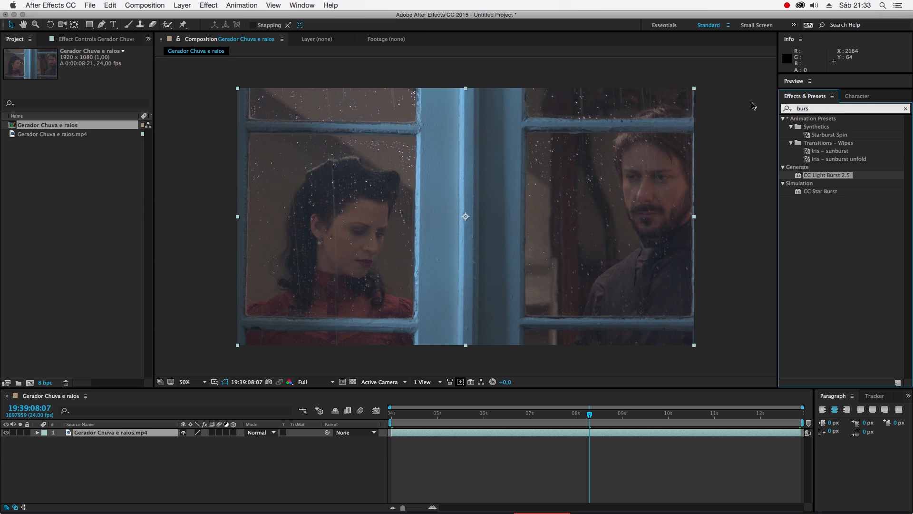
pyautogui.press('BackSpace')
pyautogui.press('BackSpace')
pyautogui.press('BackSpace')
pyautogui.press('BackSpace')
pyautogui.write('fine')
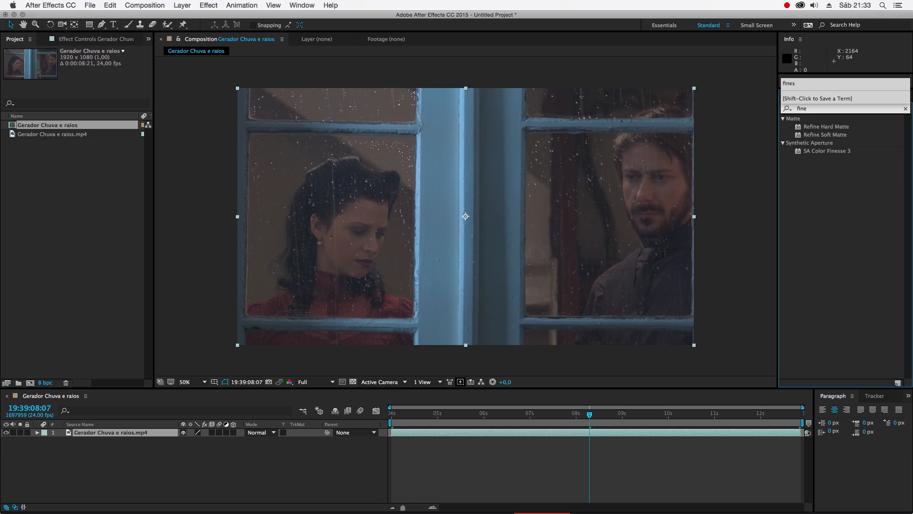
pyautogui.moveTo(827, 151); pyautogui.dragTo(418, 199)
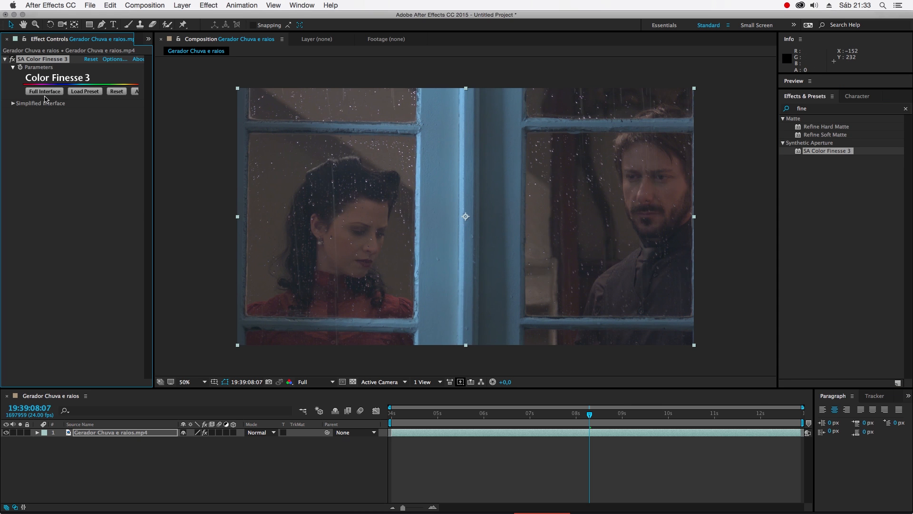
# - Expand Color Finesse's Simplified Interface and widen the effect controls area to fit all its colour wheels and curves
pyautogui.click(13, 103)
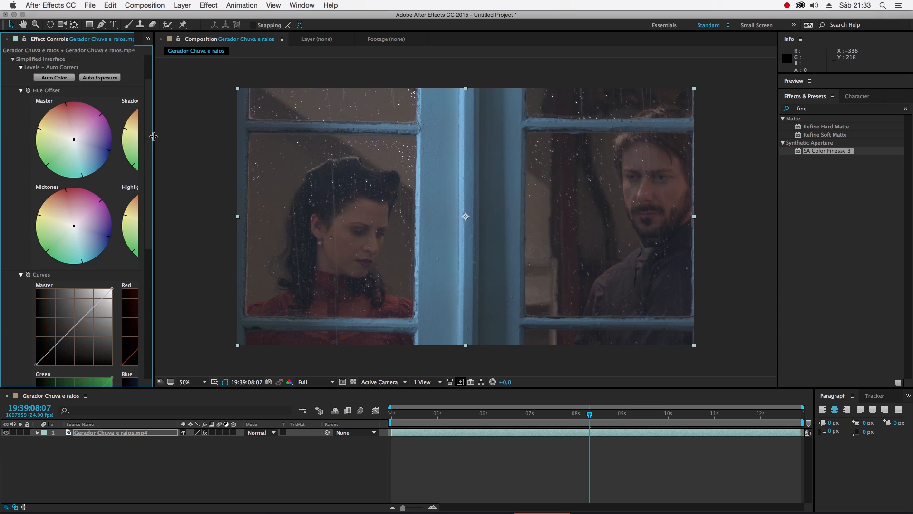
pyautogui.moveTo(154, 137); pyautogui.dragTo(241, 138)
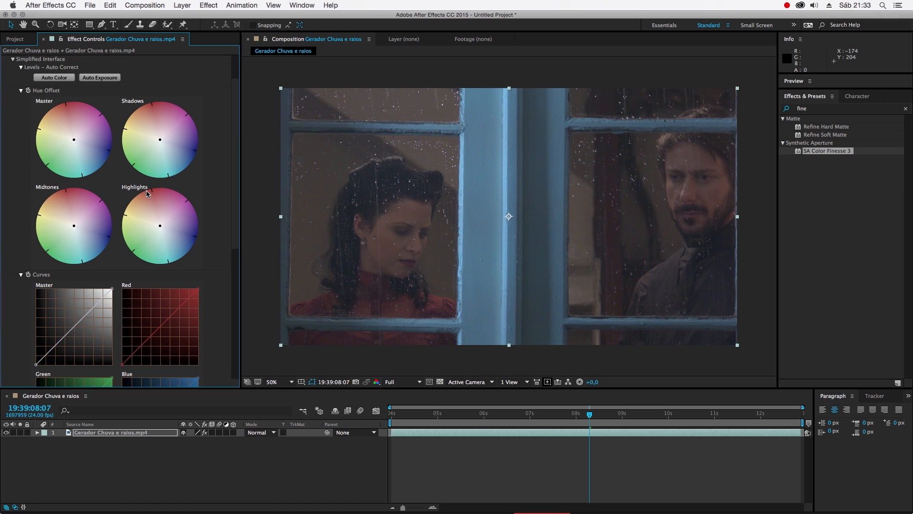
pyautogui.scroll(-5, 147, 192)
pyautogui.scroll(8, 102, 114)
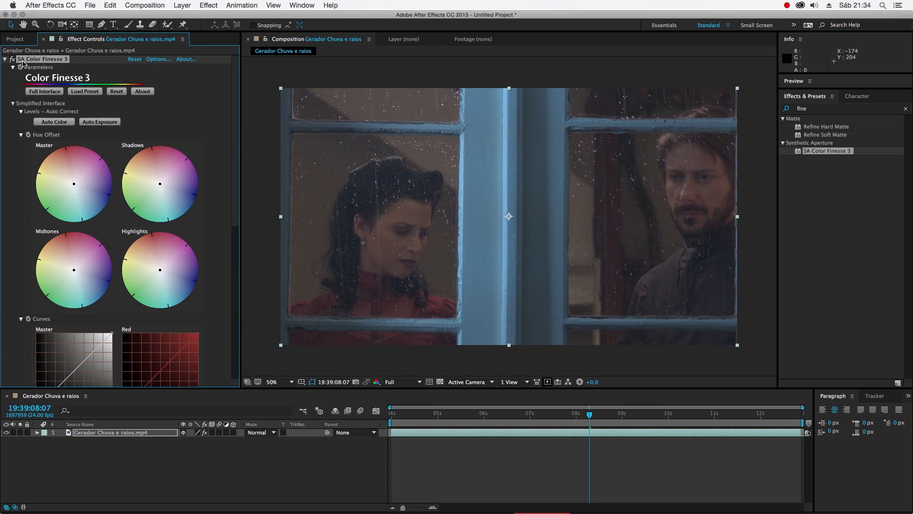
pyautogui.moveTo(234, 136); pyautogui.dragTo(243, 244)
# - Shape the Color Finesse Master curve into a gentle S, lowering the shadows and slightly raising the highlights
pyautogui.moveTo(36, 196); pyautogui.dragTo(57, 176)
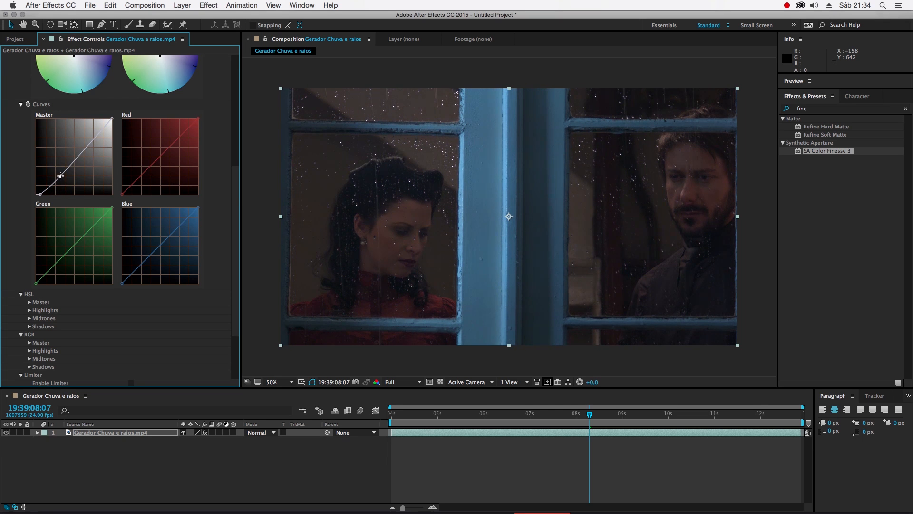
pyautogui.moveTo(95, 138); pyautogui.dragTo(93, 137)
pyautogui.scroll(1, 72, 176)
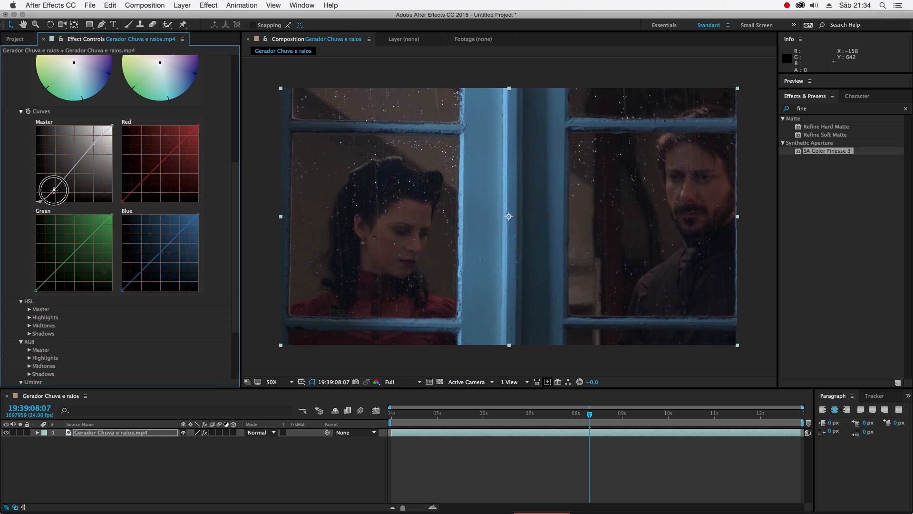
pyautogui.moveTo(90, 145); pyautogui.dragTo(82, 153)
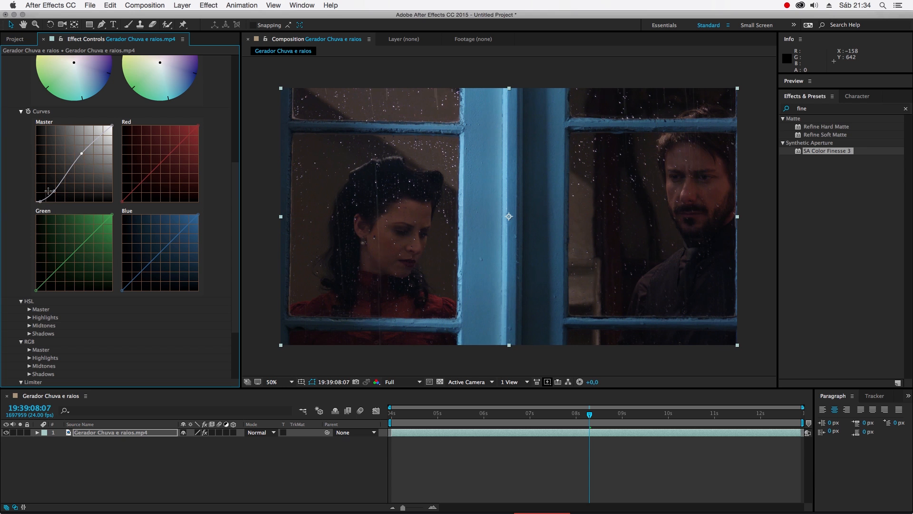
pyautogui.moveTo(54, 191); pyautogui.dragTo(56, 182)
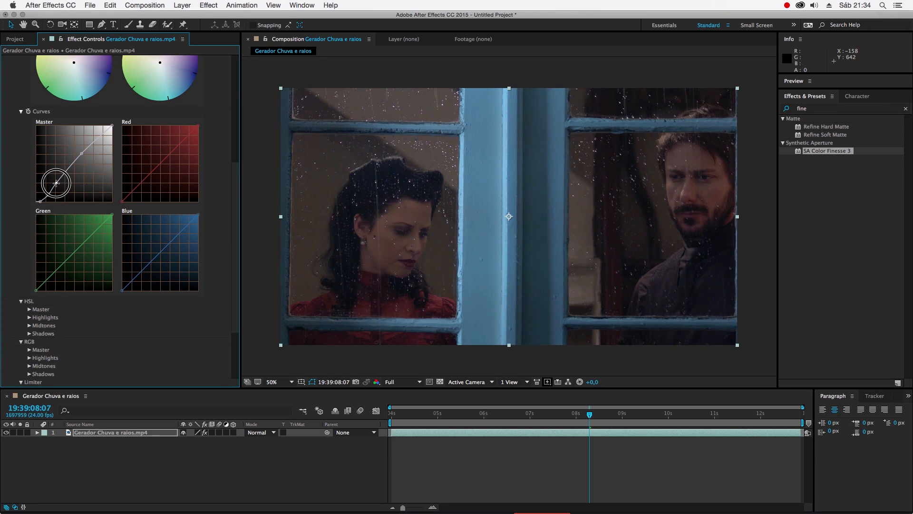
pyautogui.click(49, 194)
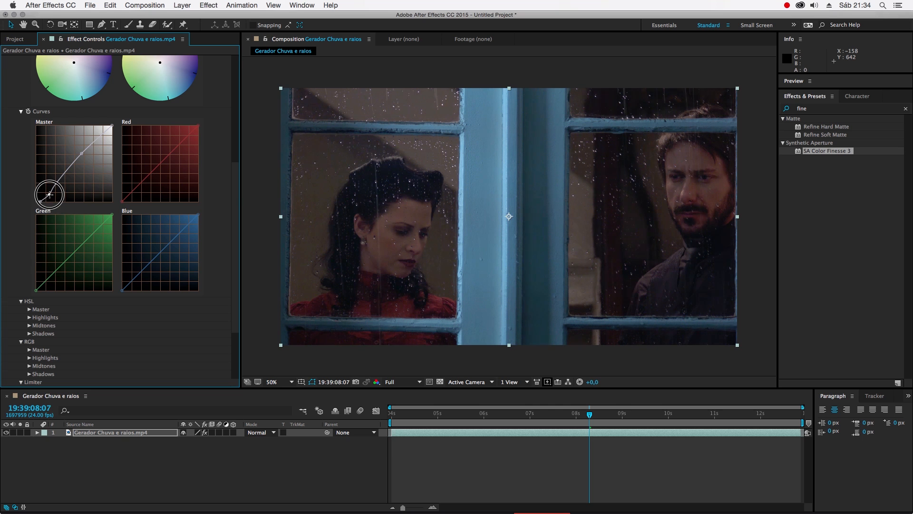
pyautogui.moveTo(56, 183); pyautogui.dragTo(59, 181)
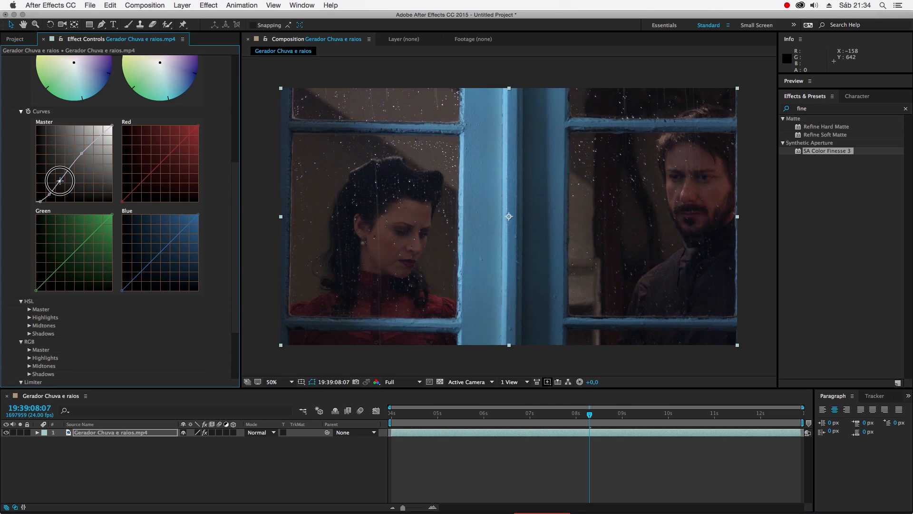
# - Collapse the Color Finesse settings and toggle the effect off and on to compare the graded and original footage
pyautogui.scroll(5, 119, 160)
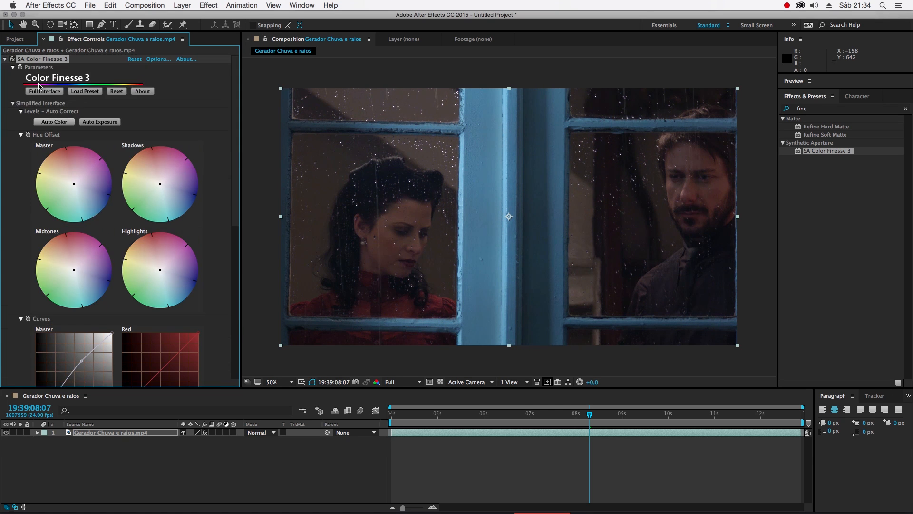
pyautogui.click(6, 59)
pyautogui.click(13, 60)
pyautogui.click(13, 60)
pyautogui.click(13, 60)
pyautogui.click(13, 60)
pyautogui.click(54, 162)
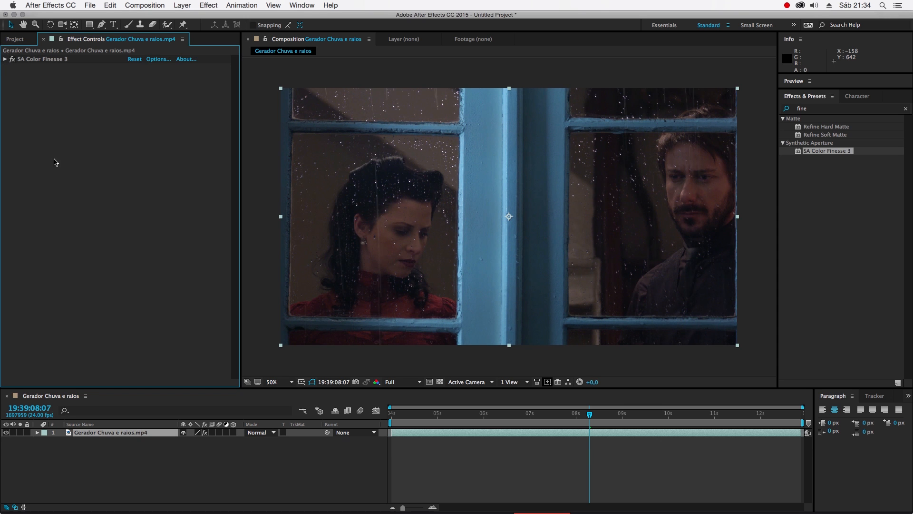
# - Play back the graded clip to review the colour correction in motion
pyautogui.rightClick(120, 451)
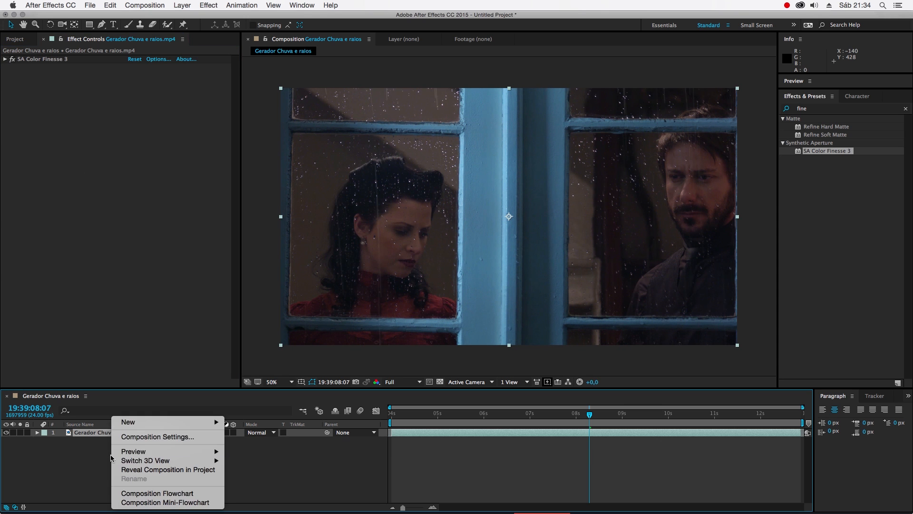
pyautogui.click(72, 452)
pyautogui.press('space')
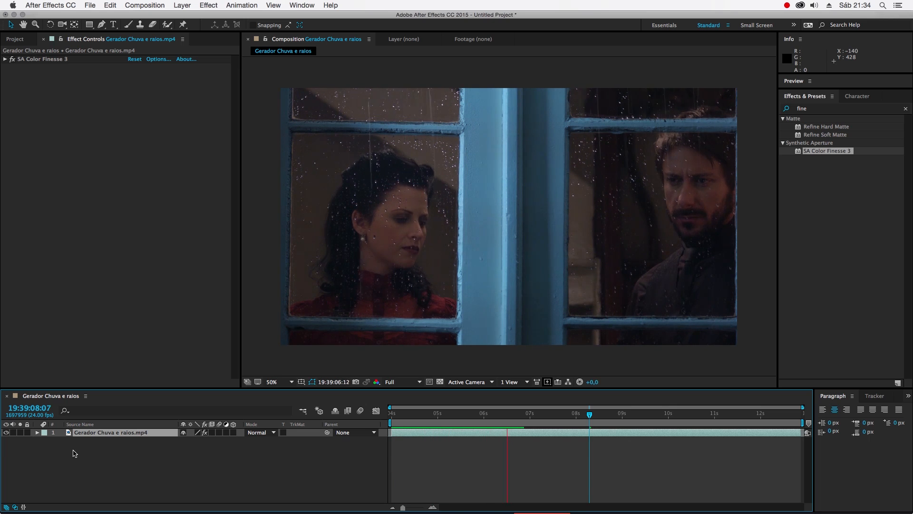
pyautogui.press('space')
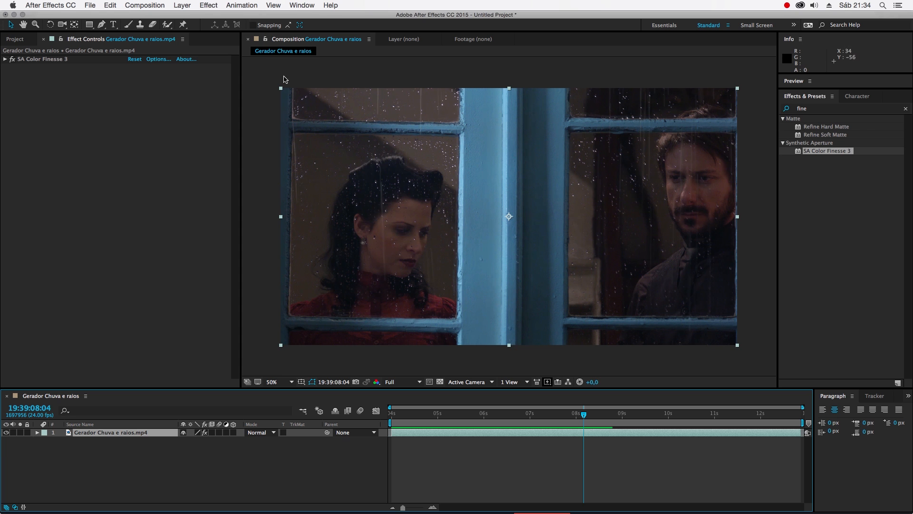
pyautogui.press('space')
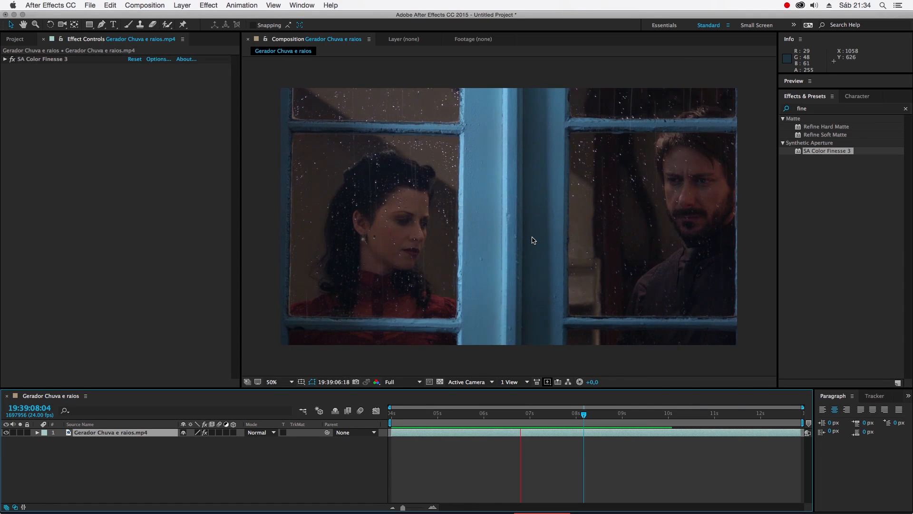
pyautogui.press('space')
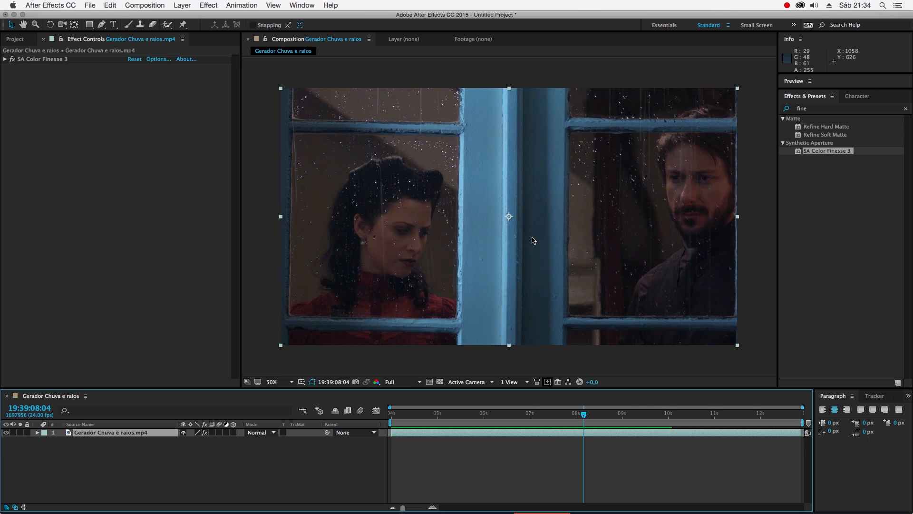
# - Create a 1920 x 1080 px black solid layer named Black Solid 1 above the footage
pyautogui.click(101, 464)
pyautogui.rightClick(98, 417)
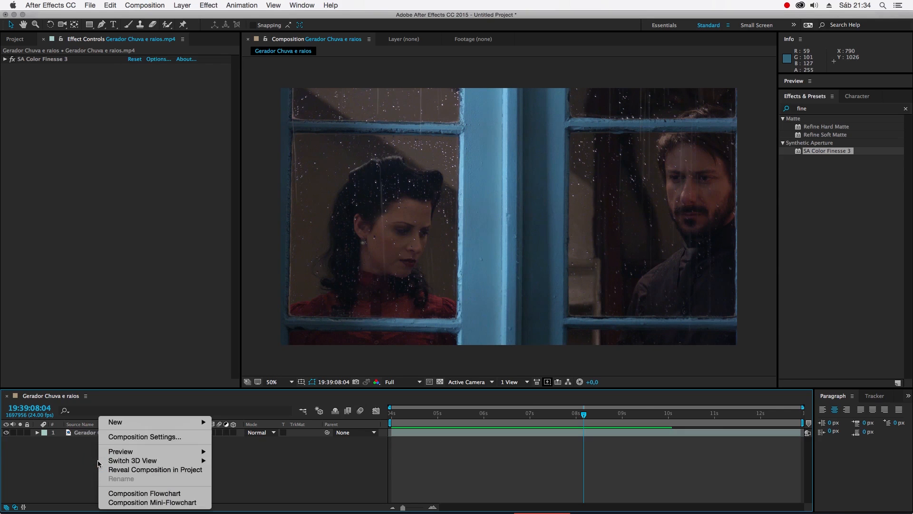
pyautogui.moveTo(113, 423)
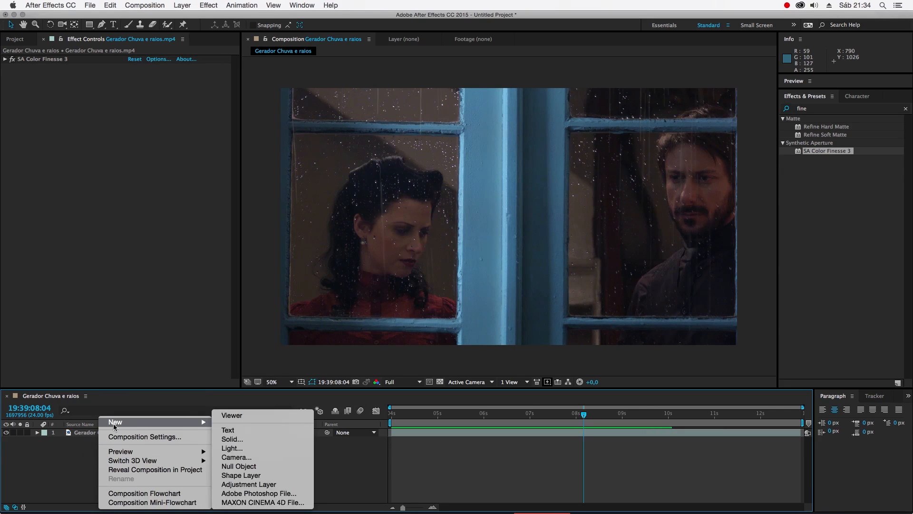
pyautogui.click(250, 438)
pyautogui.click(191, 242)
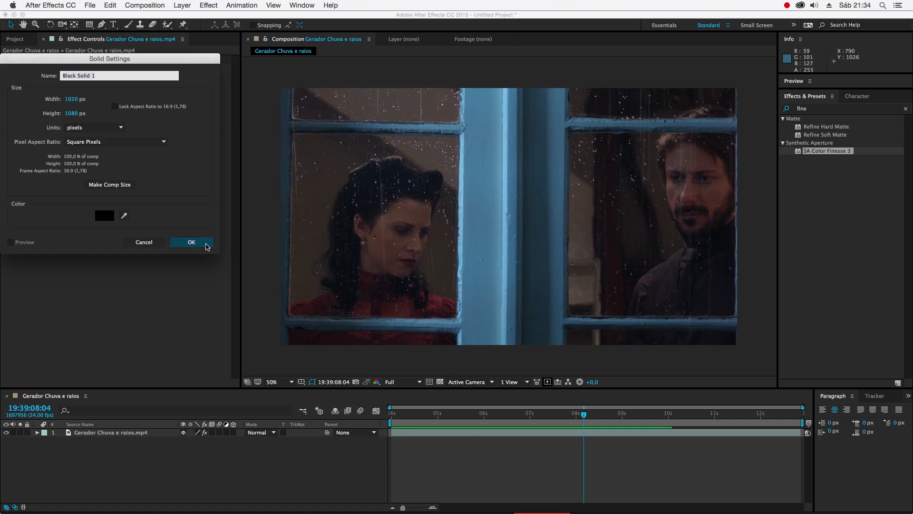
# - Find the CC Rainfall effect and apply it to the black solid layer
pyautogui.click(814, 109)
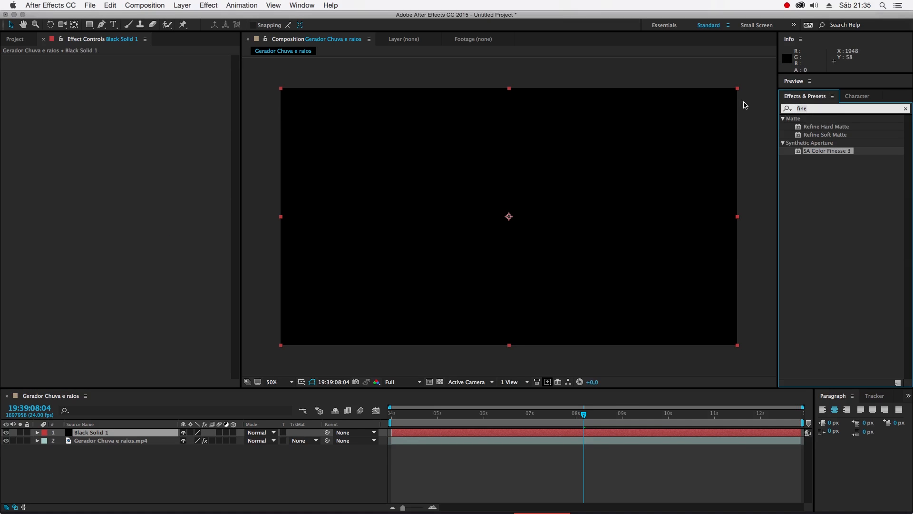
pyautogui.press('BackSpace')
pyautogui.press('BackSpace')
pyautogui.press('BackSpace')
pyautogui.press('BackSpace')
pyautogui.write('rai')
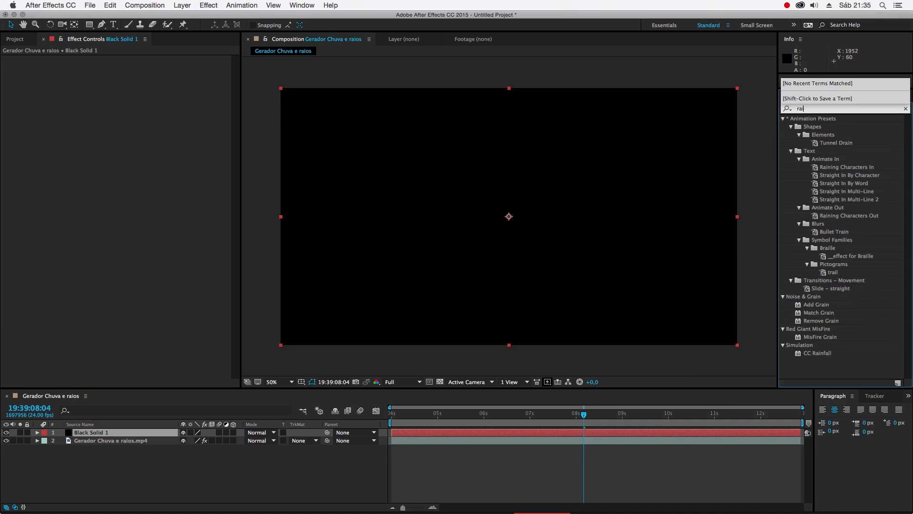
pyautogui.write('nfa')
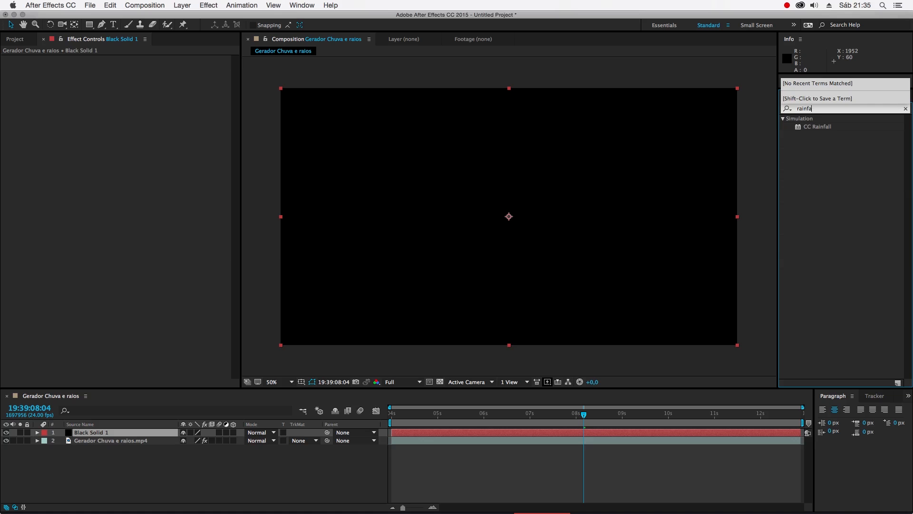
pyautogui.click(811, 127)
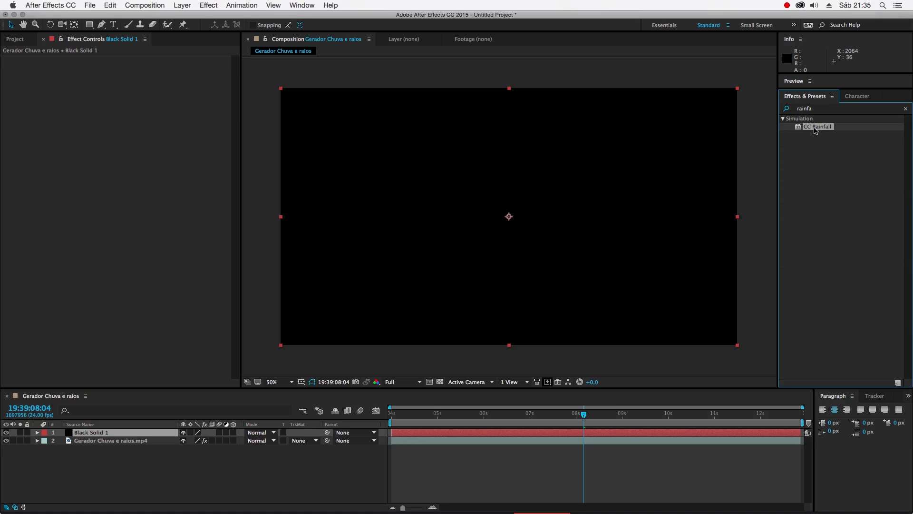
pyautogui.moveTo(813, 132); pyautogui.dragTo(615, 173)
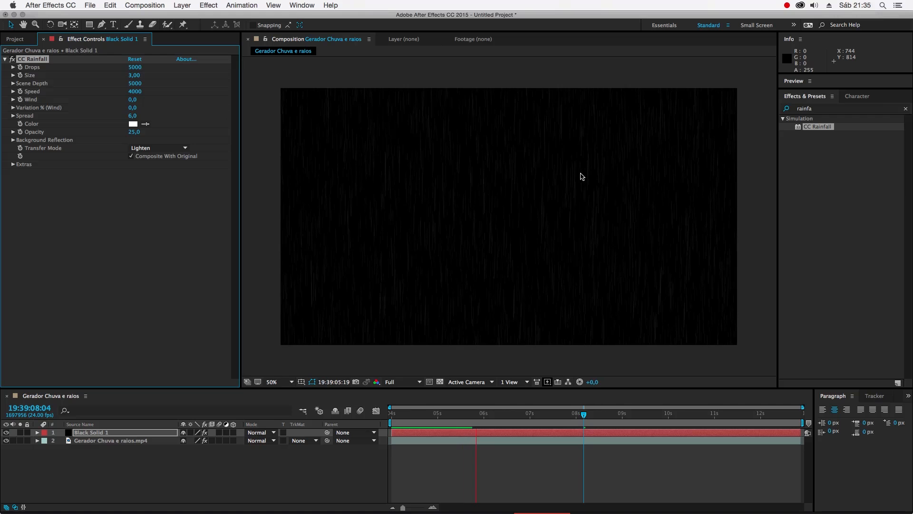
# - Stop the preview and set the rain solid's blending mode to Screen so the footage shows through
pyautogui.press('space')
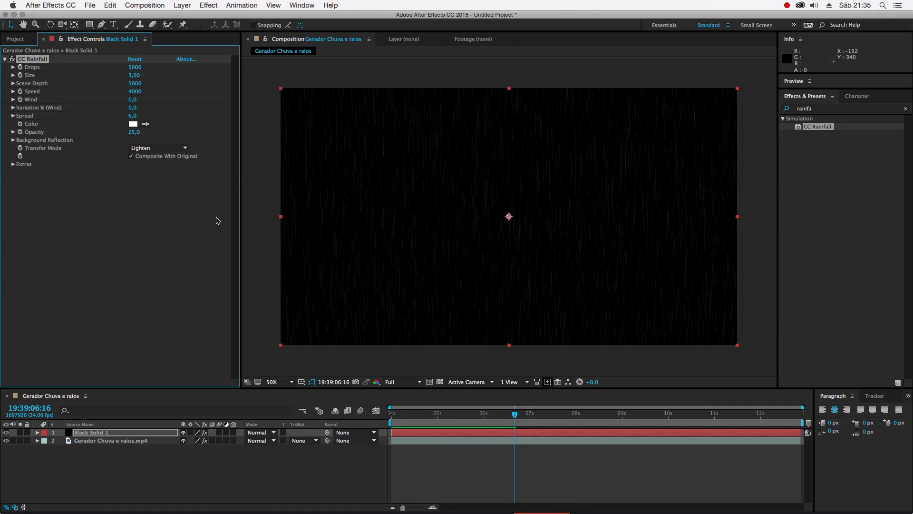
pyautogui.click(261, 432)
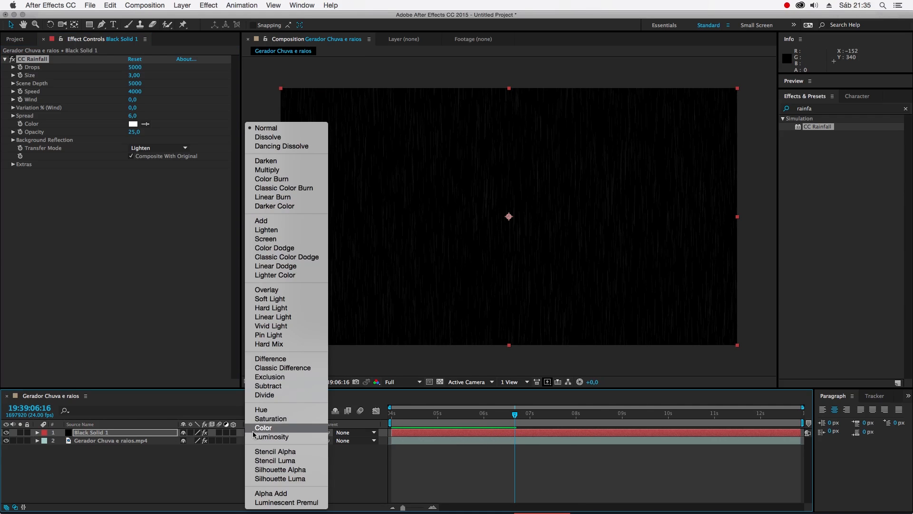
pyautogui.click(286, 238)
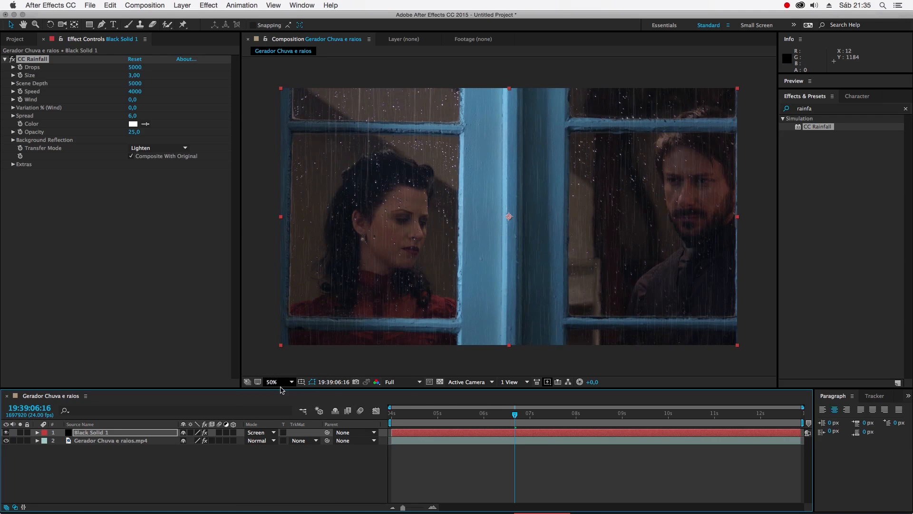
# - Try the Add and Lighten blending modes on the rain solid, and return it to Screen
pyautogui.click(261, 432)
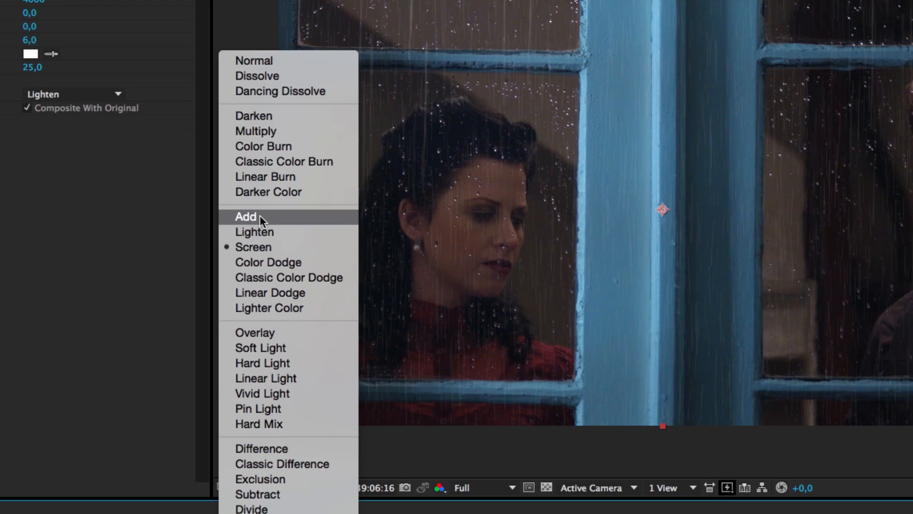
pyautogui.click(267, 217)
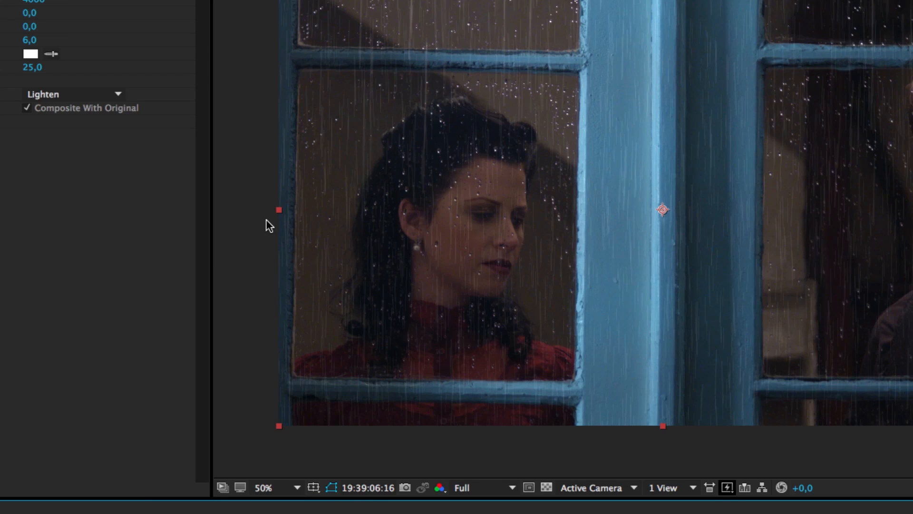
pyautogui.press(',')
pyautogui.press('.')
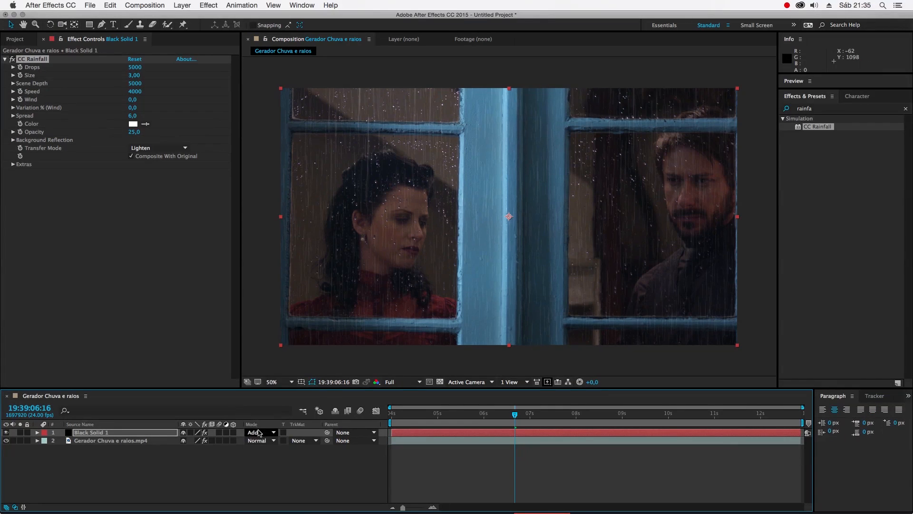
pyautogui.click(259, 432)
pyautogui.click(257, 231)
pyautogui.click(259, 433)
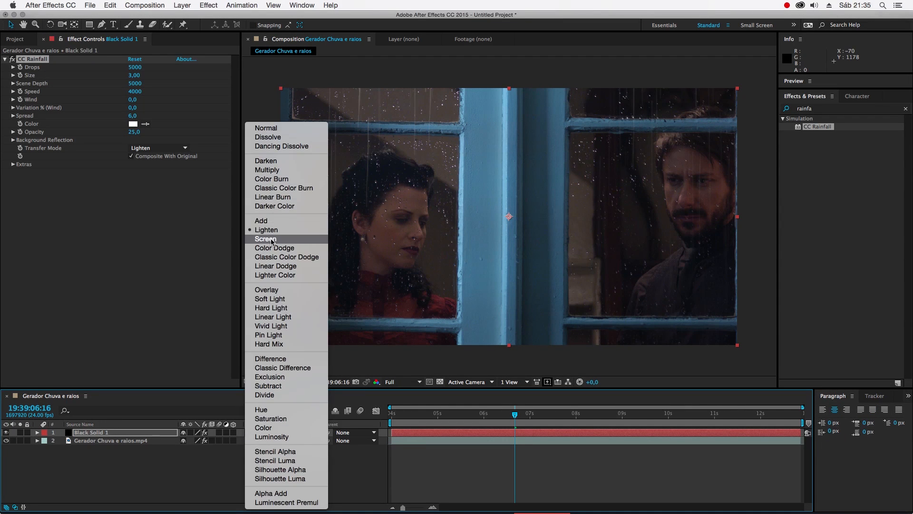
pyautogui.click(272, 239)
# - Try Color Dodge, Classic Color Dodge and Lighter Color blending on the rain solid, and restore Screen
pyautogui.click(259, 432)
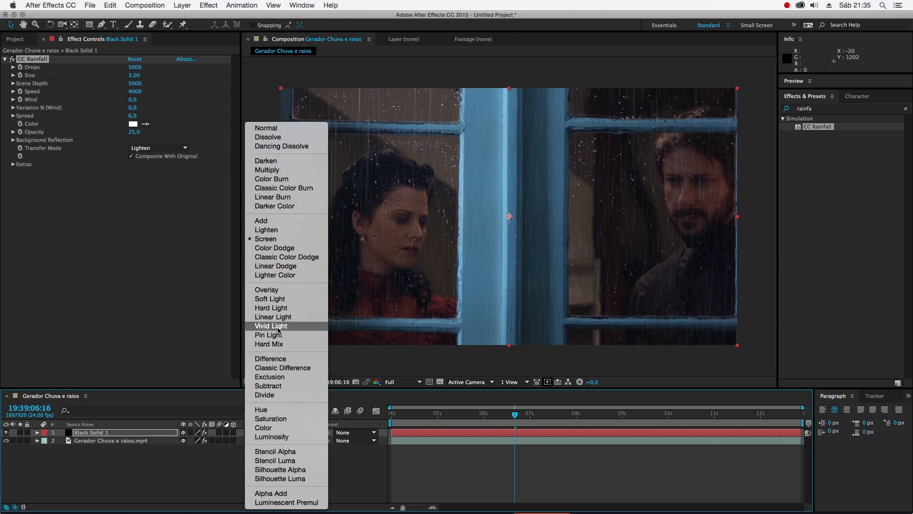
pyautogui.click(290, 249)
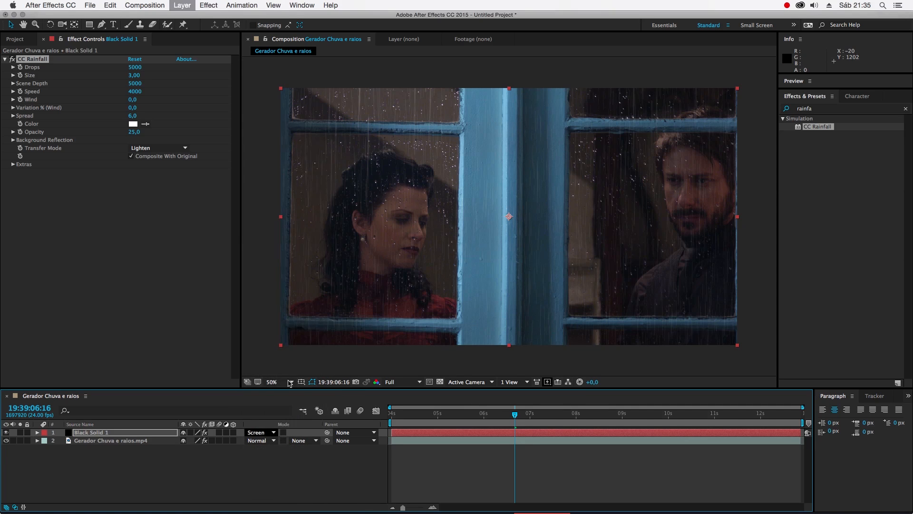
pyautogui.click(258, 433)
pyautogui.click(290, 259)
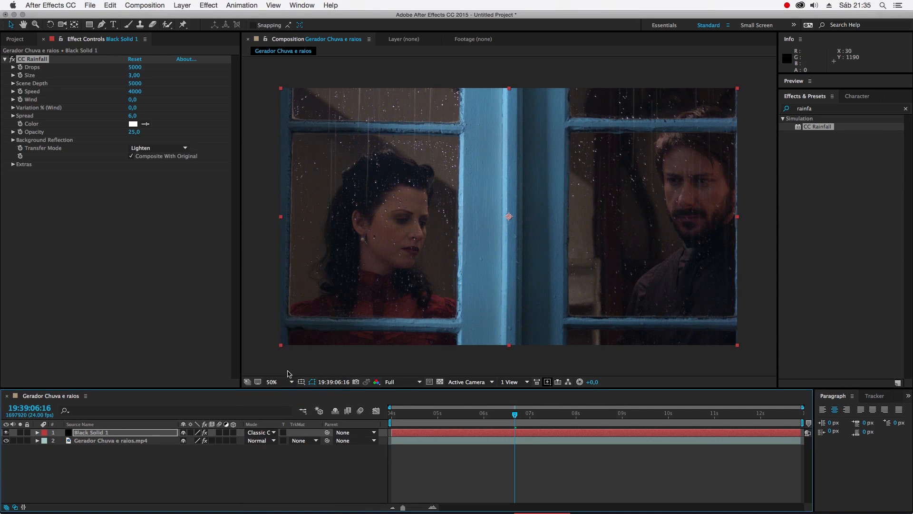
pyautogui.click(260, 433)
pyautogui.click(278, 270)
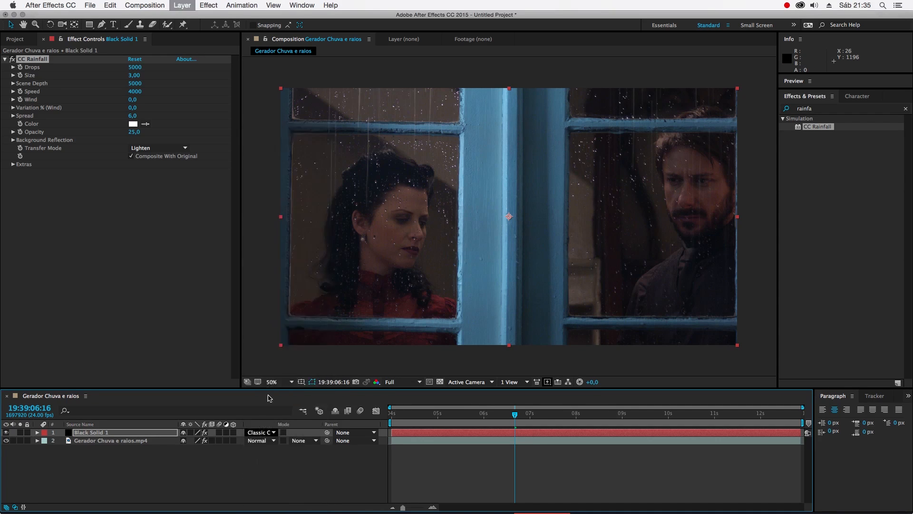
pyautogui.click(259, 433)
pyautogui.click(273, 275)
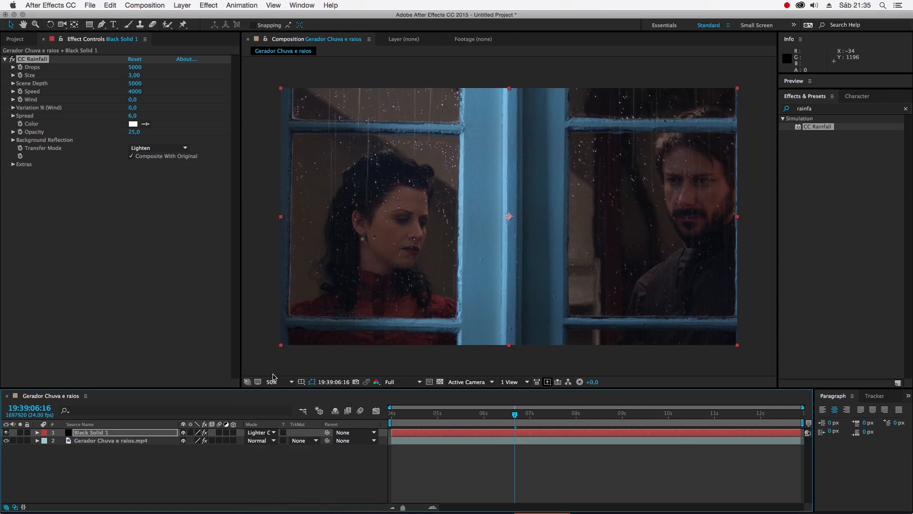
pyautogui.click(264, 433)
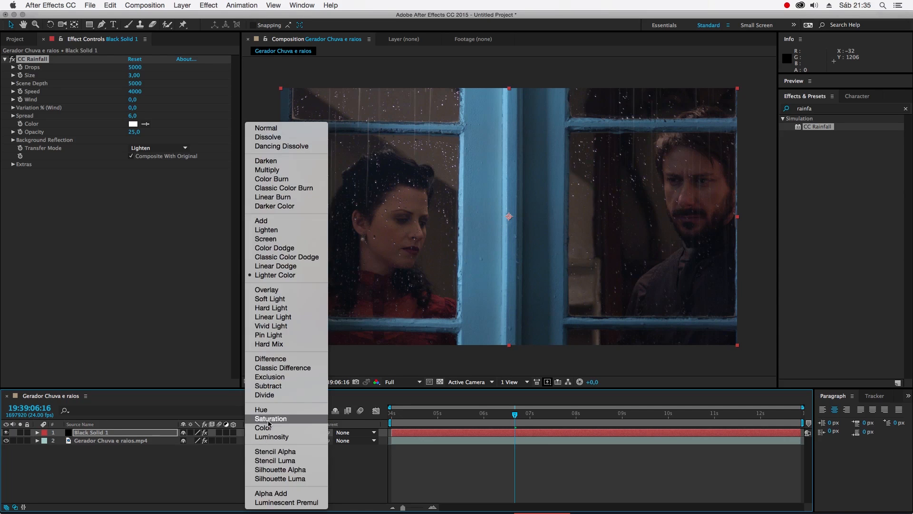
pyautogui.click(275, 243)
# - Compare the woman's window with and without CC Rainfall at 100% magnification, and set Drops to 3600
pyautogui.press('/')
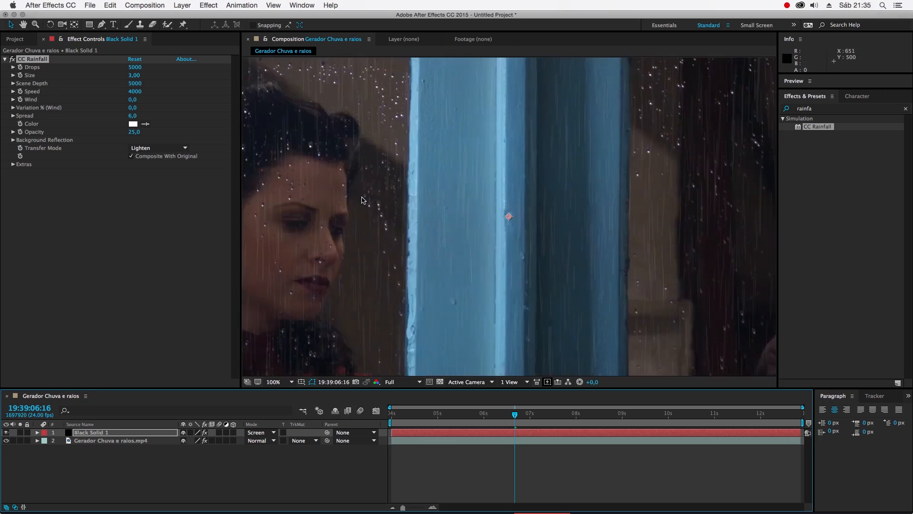
pyautogui.hscroll(-10, 336, 193)
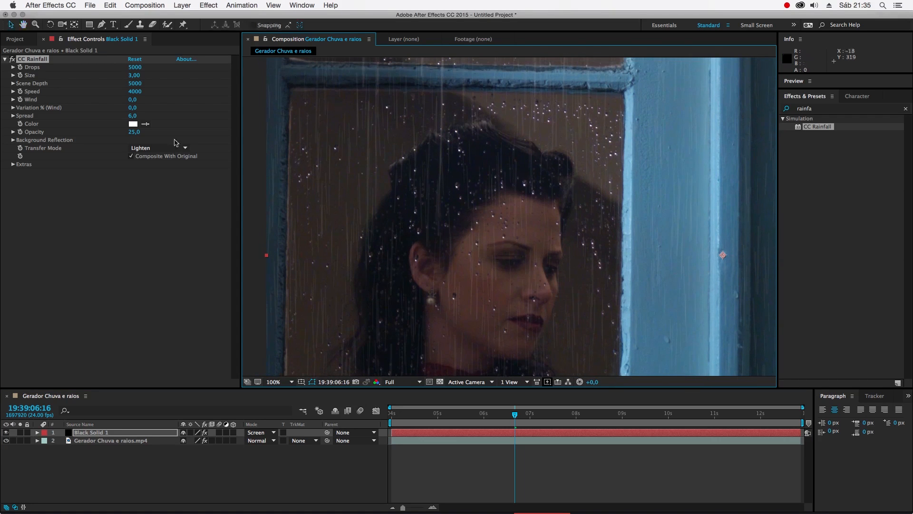
pyautogui.moveTo(134, 69)
pyautogui.mouseDown()
pyautogui.moveTo(208, 71)
pyautogui.moveTo(34, 73)
pyautogui.moveTo(316, 76)
pyautogui.moveTo(26, 93)
pyautogui.moveTo(167, 84)
pyautogui.mouseUp()
pyautogui.click(12, 59)
pyautogui.click(12, 59)
pyautogui.moveTo(122, 70); pyautogui.dragTo(47, 69)
# - Set the CC Rainfall Size to 13,98 and Scene Depth to 11000
pyautogui.moveTo(133, 71)
pyautogui.mouseDown()
pyautogui.moveTo(473, 76)
pyautogui.moveTo(356, 81)
pyautogui.mouseUp()
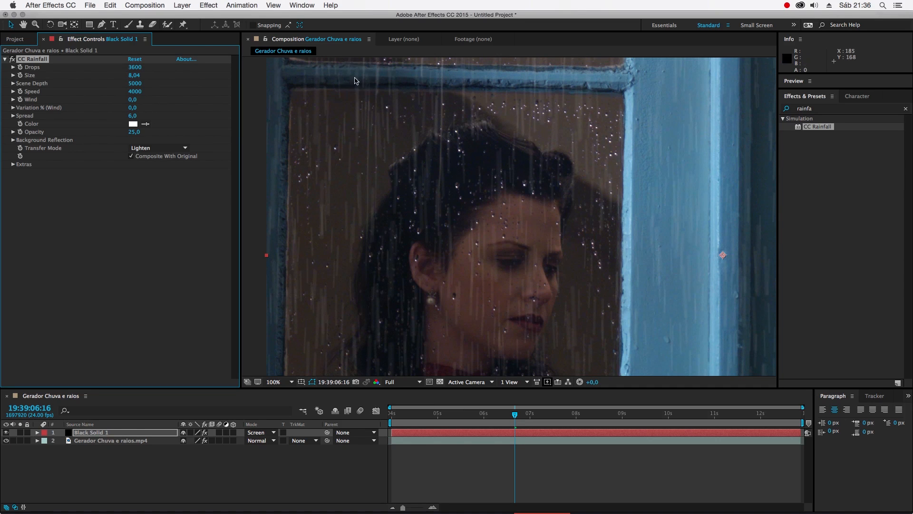
pyautogui.moveTo(137, 87); pyautogui.dragTo(392, 79)
pyautogui.moveTo(137, 78); pyautogui.dragTo(160, 75)
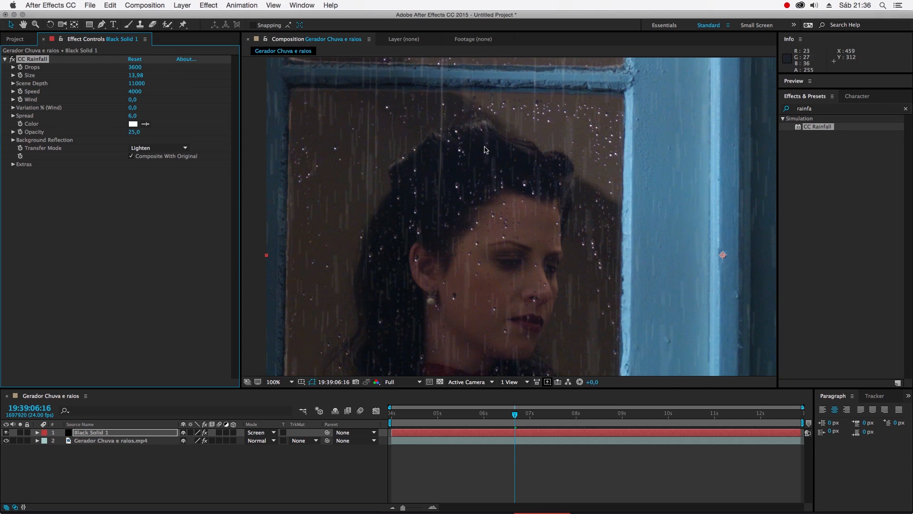
# - Set the CC Rainfall Speed to 12000, previewing the rain at 50% magnification before and after the change
pyautogui.press(',')
pyautogui.press(',')
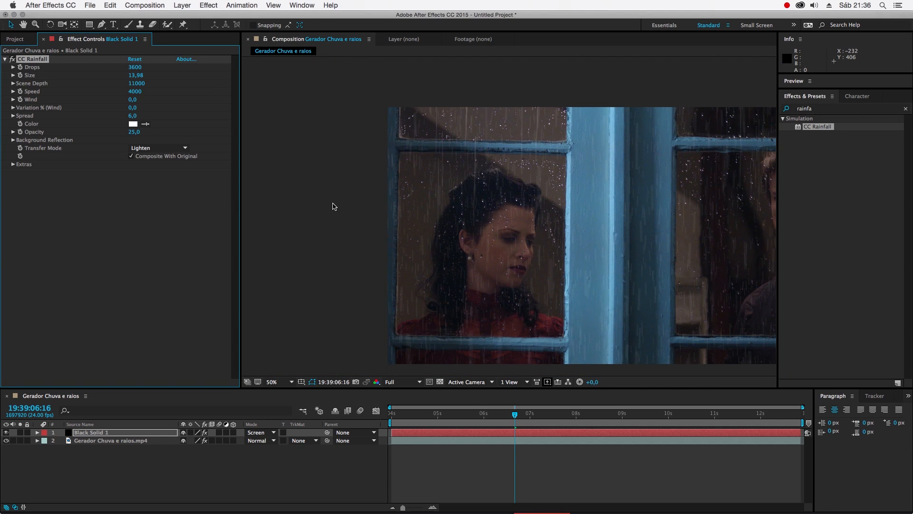
pyautogui.press('space')
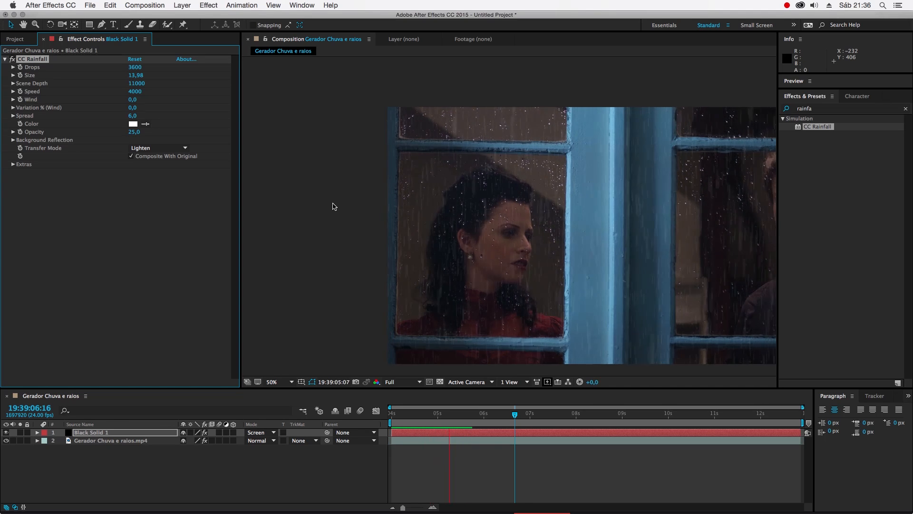
pyautogui.press('space')
pyautogui.moveTo(133, 92); pyautogui.dragTo(306, 89)
pyautogui.moveTo(138, 92)
pyautogui.mouseDown()
pyautogui.moveTo(193, 91)
pyautogui.moveTo(163, 93)
pyautogui.mouseUp()
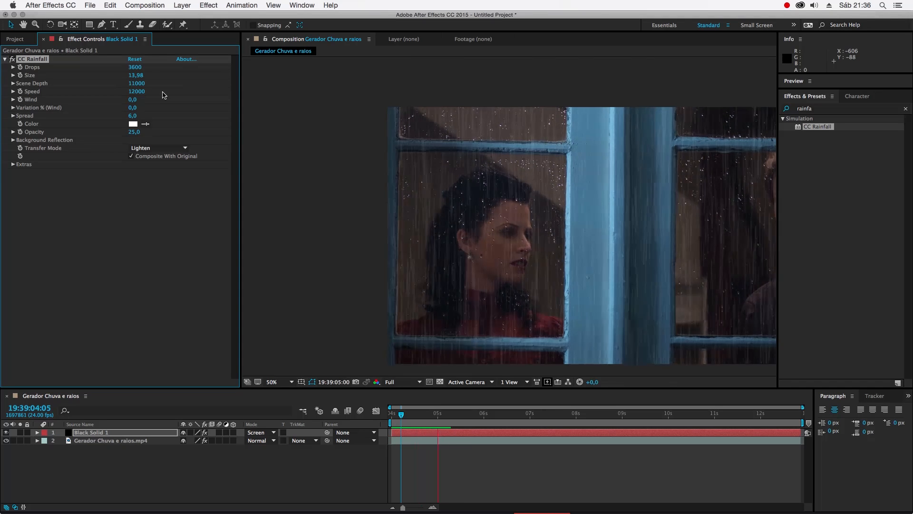
pyautogui.press('space')
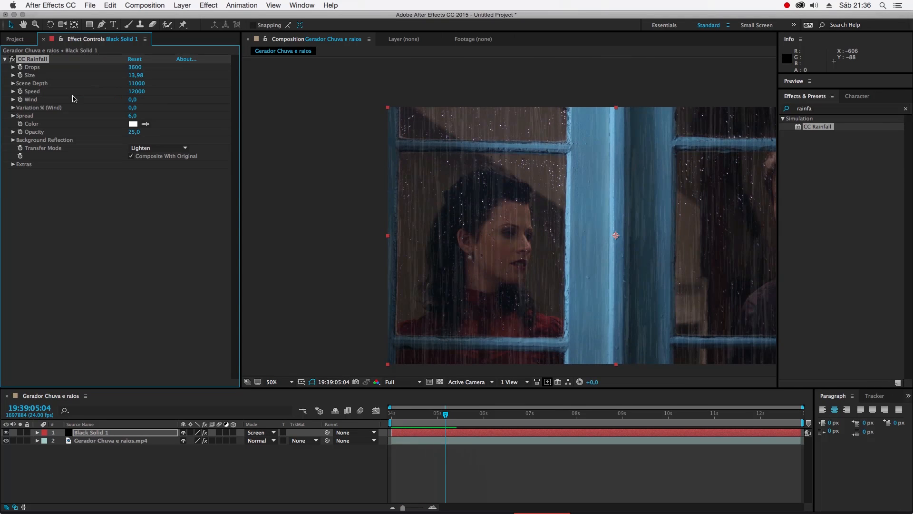
# - Set the CC Rainfall Wind to -280 and Variation % (Wind) to 42, comparing with the effect off and previewing the rain
pyautogui.moveTo(132, 104)
pyautogui.mouseDown()
pyautogui.moveTo(143, 101)
pyautogui.moveTo(100, 100)
pyautogui.moveTo(137, 109)
pyautogui.mouseUp()
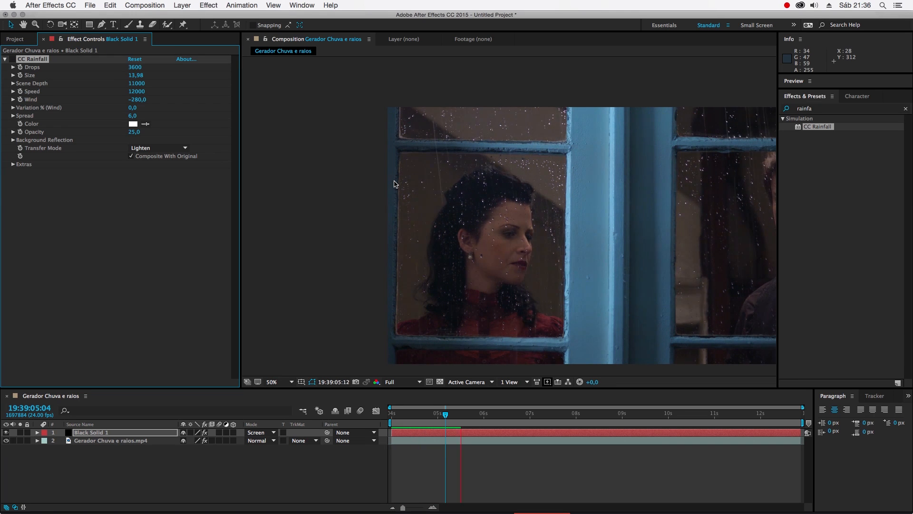
pyautogui.press('pageup')
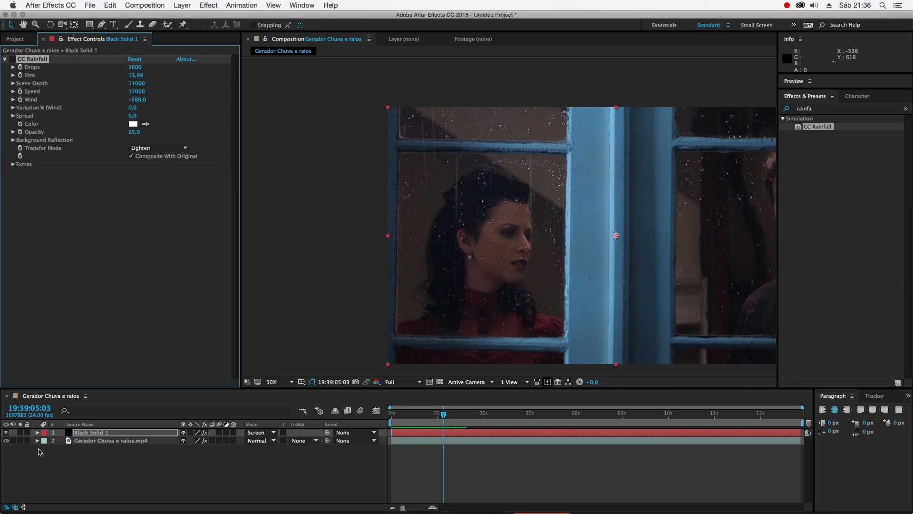
pyautogui.click(12, 59)
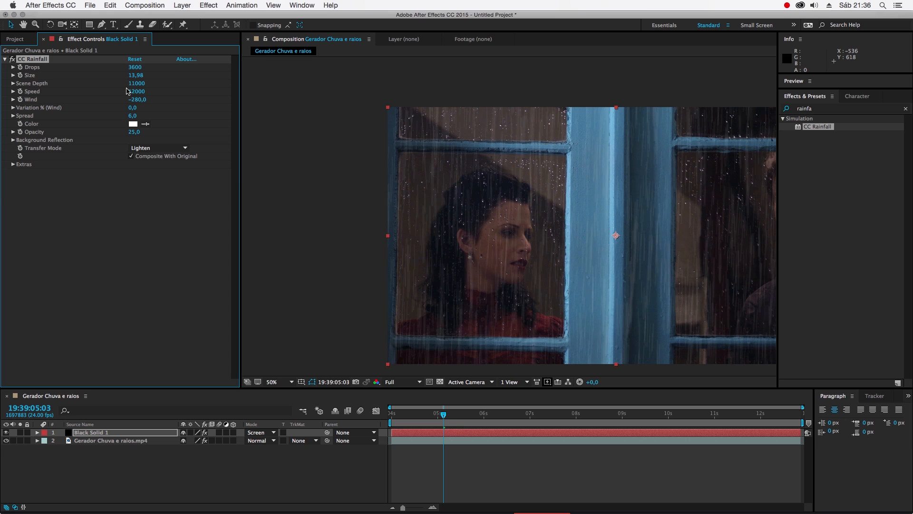
pyautogui.moveTo(136, 112); pyautogui.dragTo(151, 111)
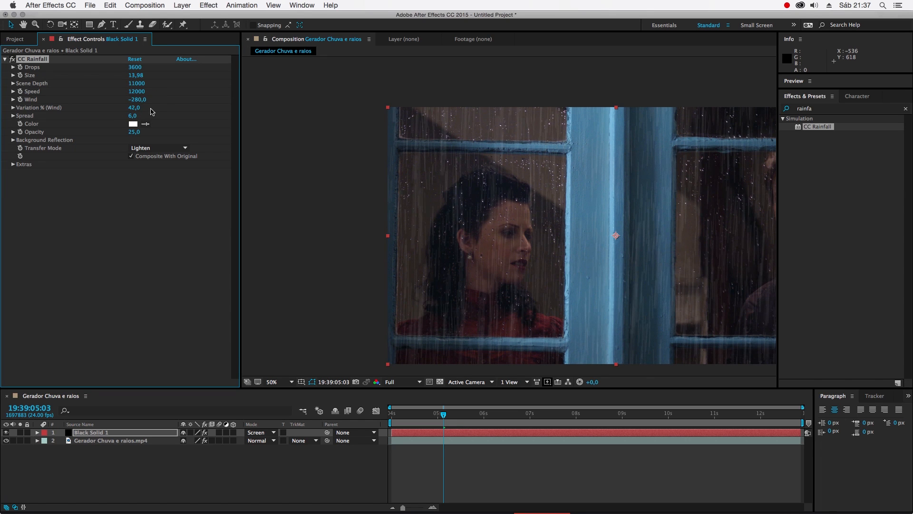
pyautogui.press('space')
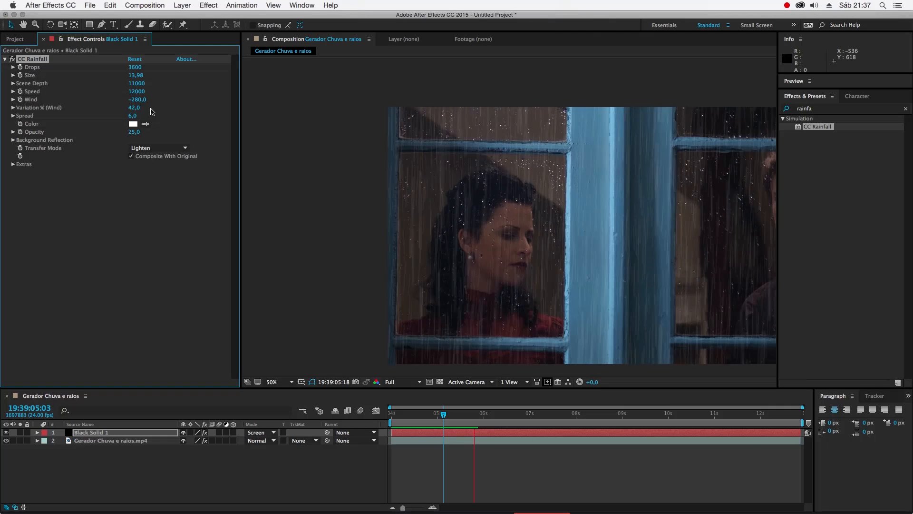
pyautogui.press('space')
# - Fit the composition in the viewer and create a second black solid layer above the rain solid
pyautogui.click(283, 382)
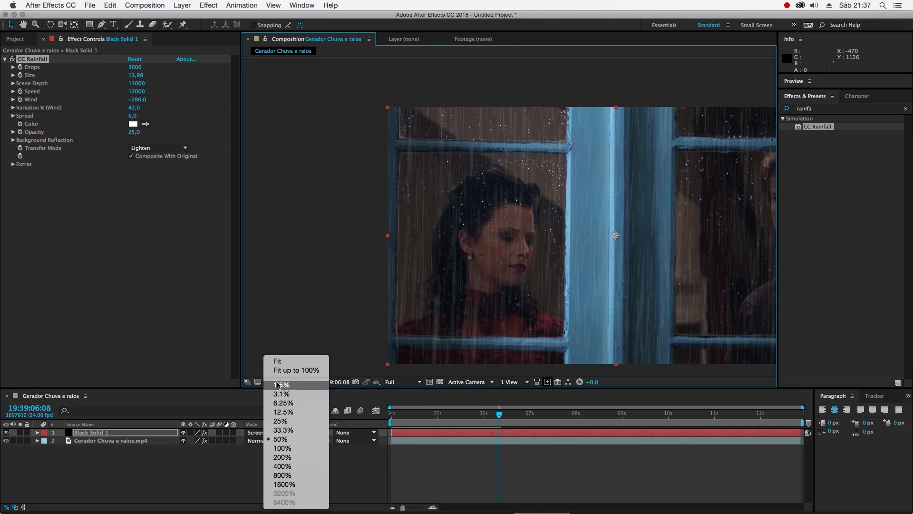
pyautogui.click(286, 310)
pyautogui.click(93, 459)
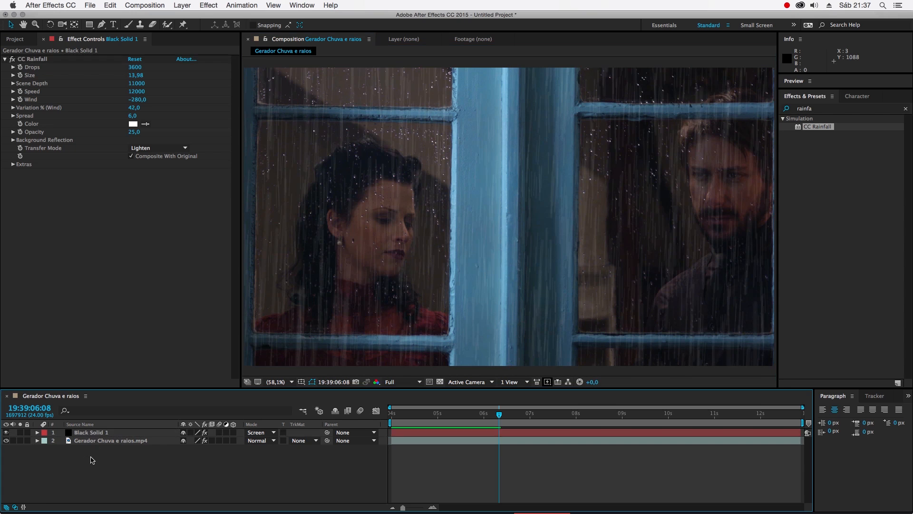
pyautogui.rightClick(93, 459)
pyautogui.moveTo(118, 423)
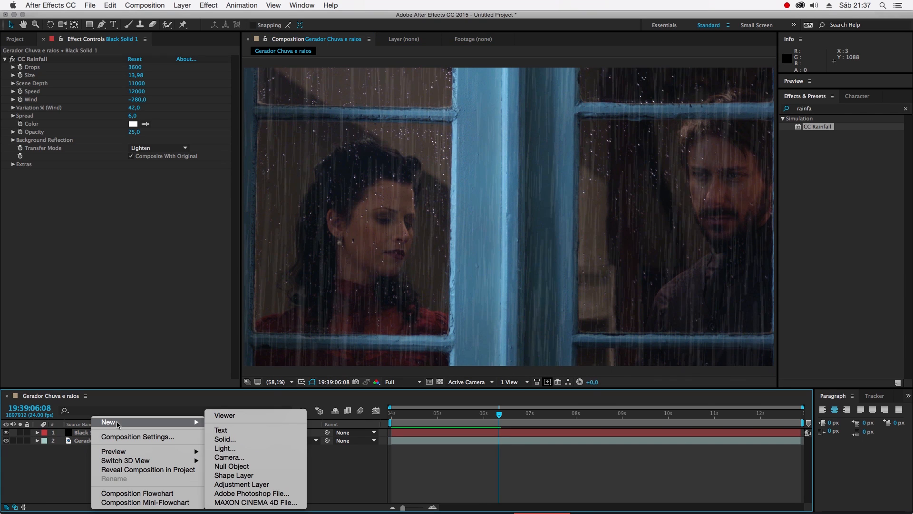
pyautogui.click(236, 440)
pyautogui.click(181, 242)
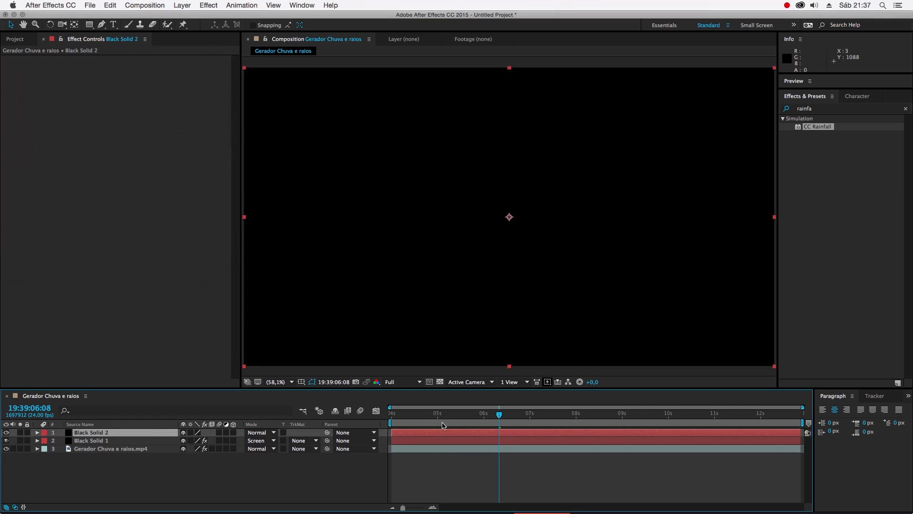
# - Apply the Fade - flash to white preset to Black Solid 2 and reveal its Transition Completion keyframes
pyautogui.click(822, 109)
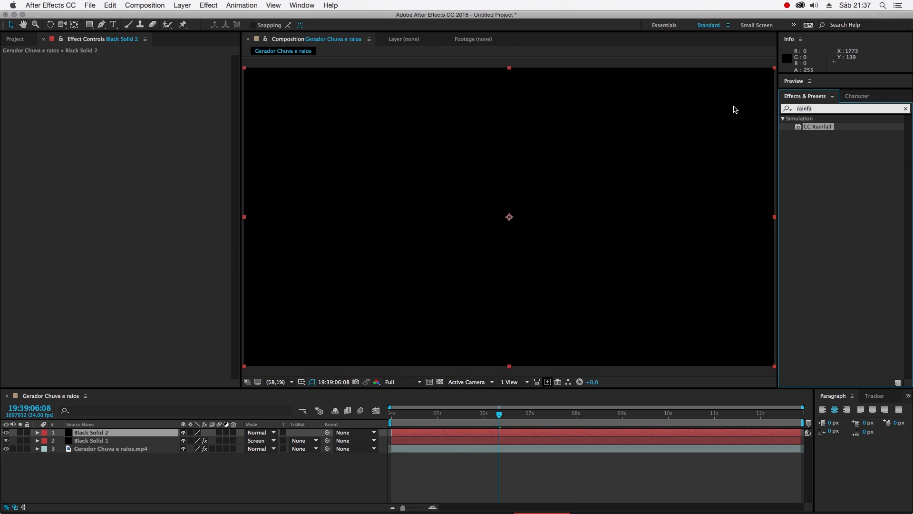
pyautogui.write('flash')
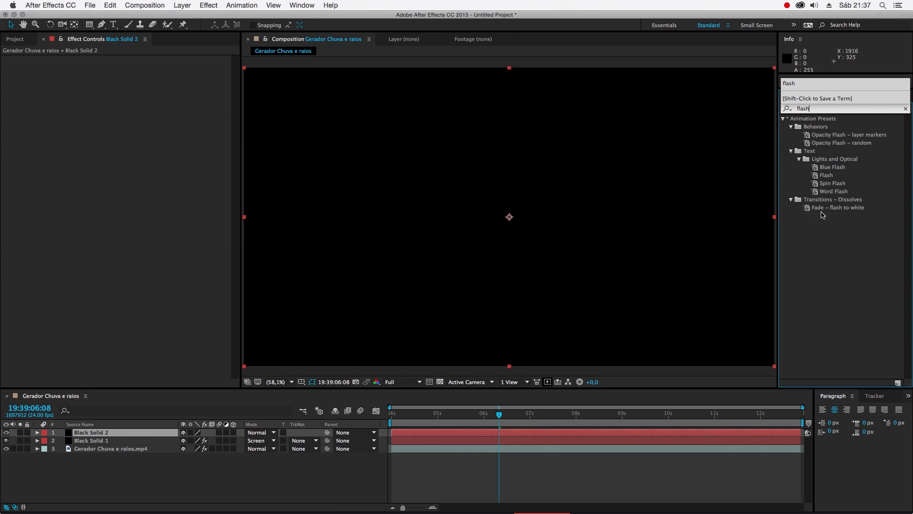
pyautogui.moveTo(847, 210); pyautogui.dragTo(635, 206)
pyautogui.click(393, 416)
pyautogui.moveTo(392, 415); pyautogui.dragTo(564, 422)
pyautogui.press('u')
# - Set the blending mode of Black Solid 2 to Add after trying Screen on the flash
pyautogui.click(261, 432)
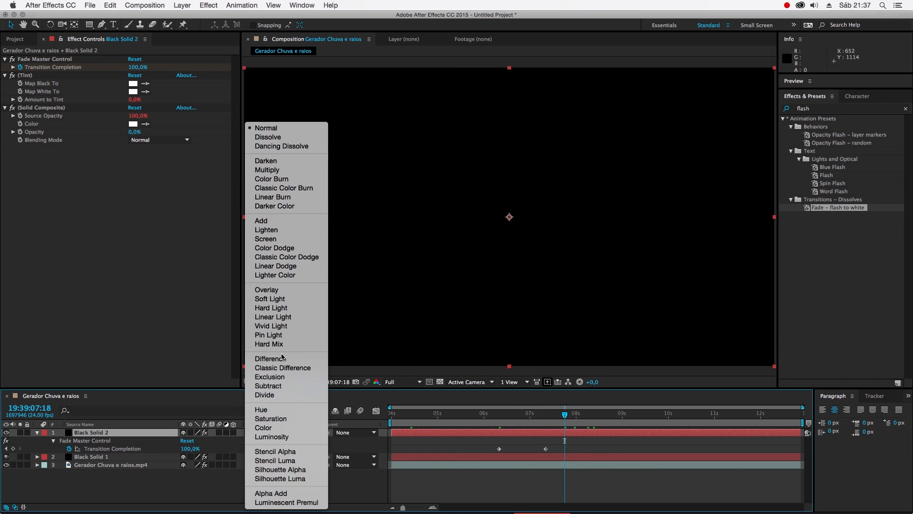
pyautogui.click(271, 238)
pyautogui.moveTo(559, 421); pyautogui.dragTo(524, 416)
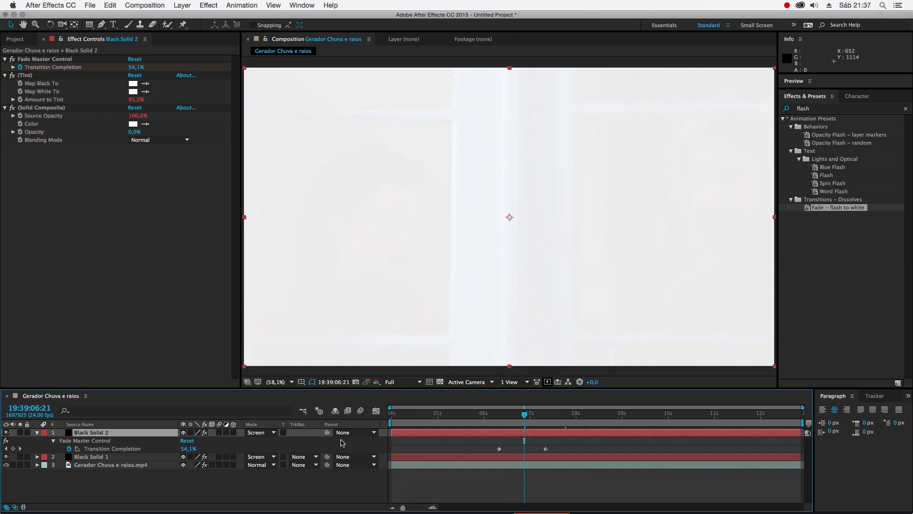
pyautogui.click(273, 433)
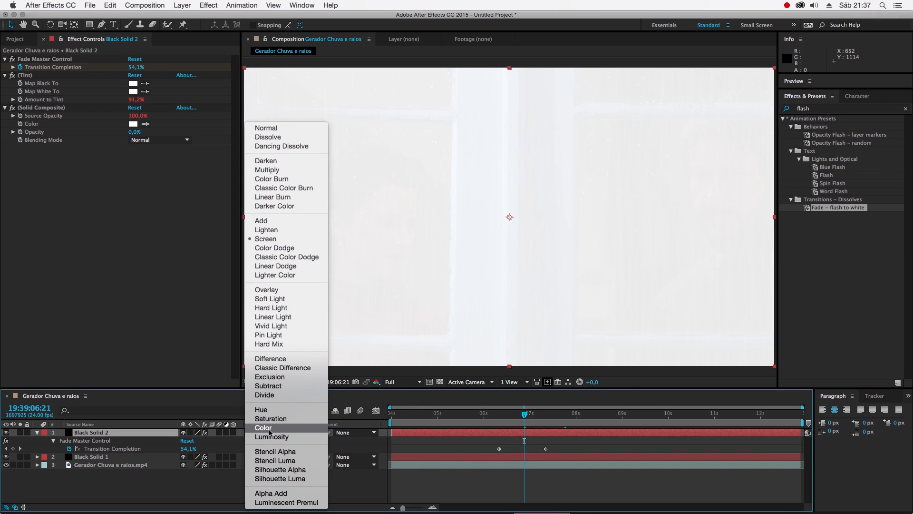
pyautogui.click(272, 222)
# - Preview the white flash between its two keyframes and examine the preset's effect properties on the layer
pyautogui.moveTo(524, 414); pyautogui.dragTo(499, 414)
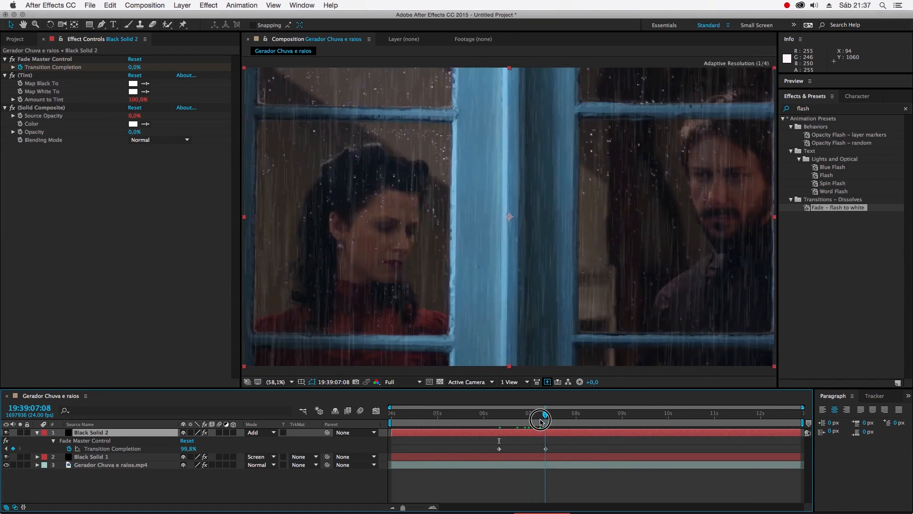
pyautogui.click(500, 423)
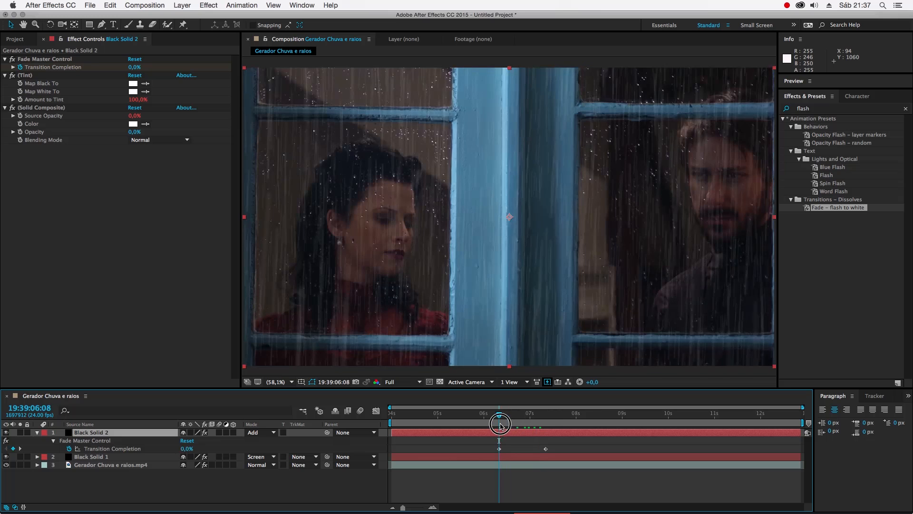
pyautogui.press('space')
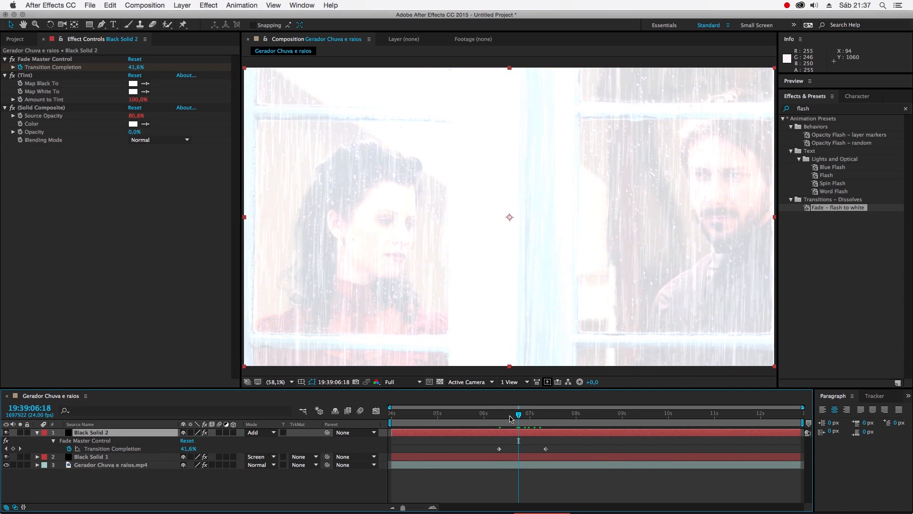
pyautogui.click(503, 418)
pyautogui.click(503, 418)
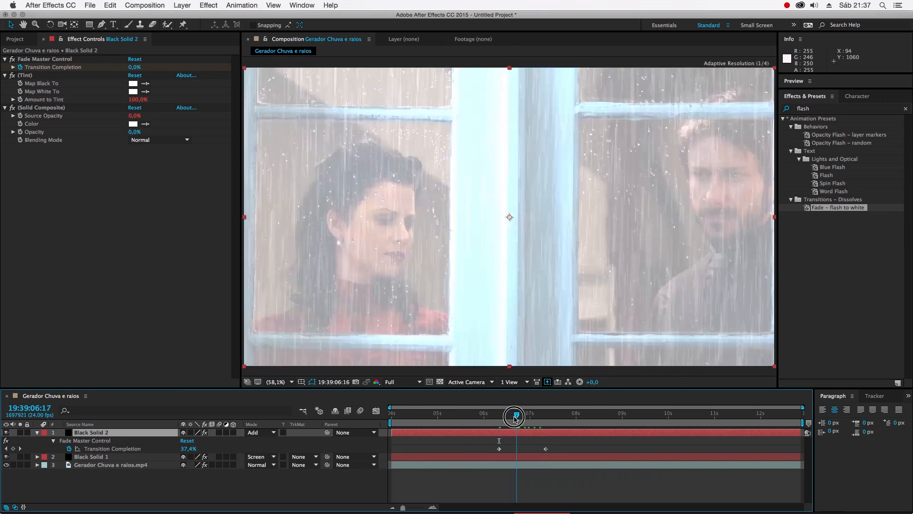
pyautogui.press('e')
pyautogui.press('e')
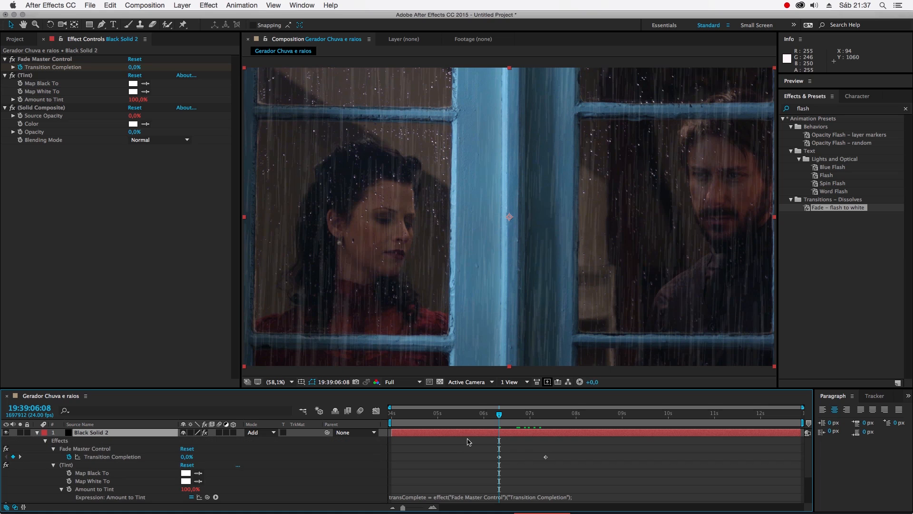
pyautogui.press('e')
pyautogui.press('u')
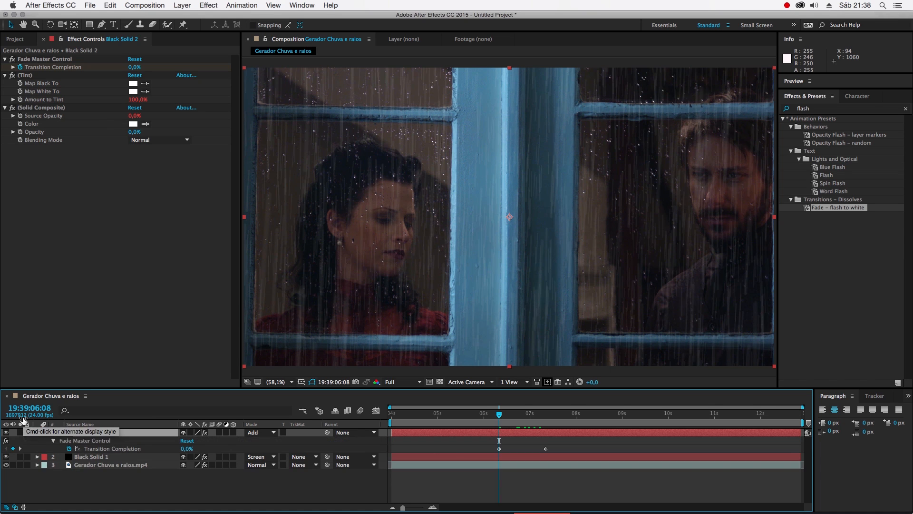
# - Shorten the flash by moving the second Transition Completion keyframe to 19:39:06:13
pyautogui.click(28, 407)
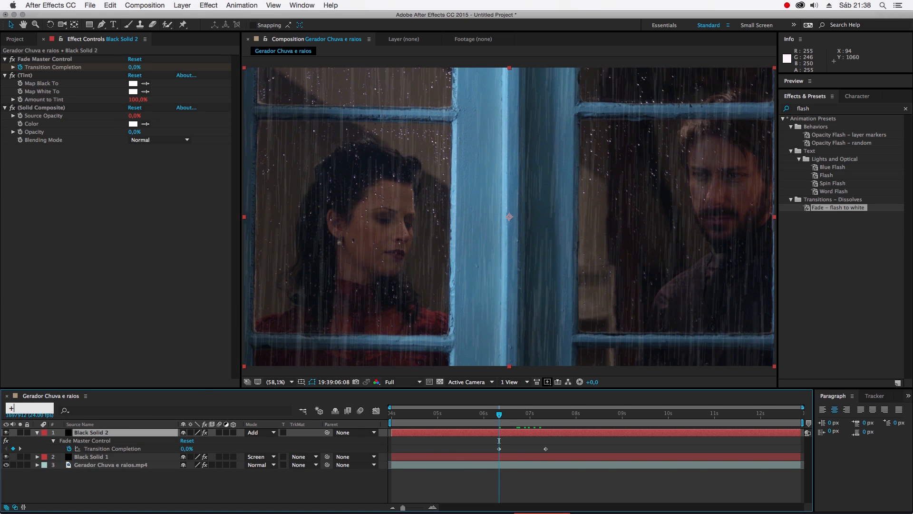
pyautogui.press('Return')
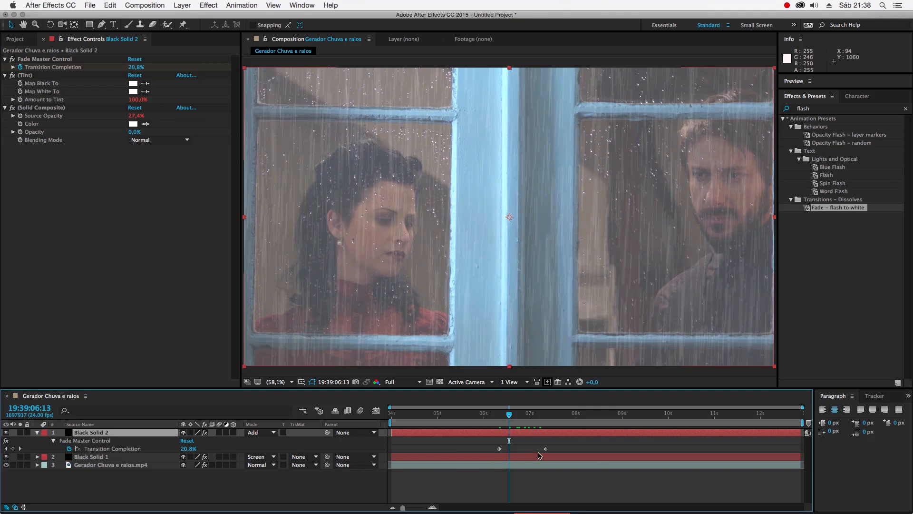
pyautogui.moveTo(546, 450); pyautogui.dragTo(499, 420)
# - Trim Black Solid 2 to span only the short flash, starting at 19:39:06:08 and ending just after the last keyframe
pyautogui.click(505, 434)
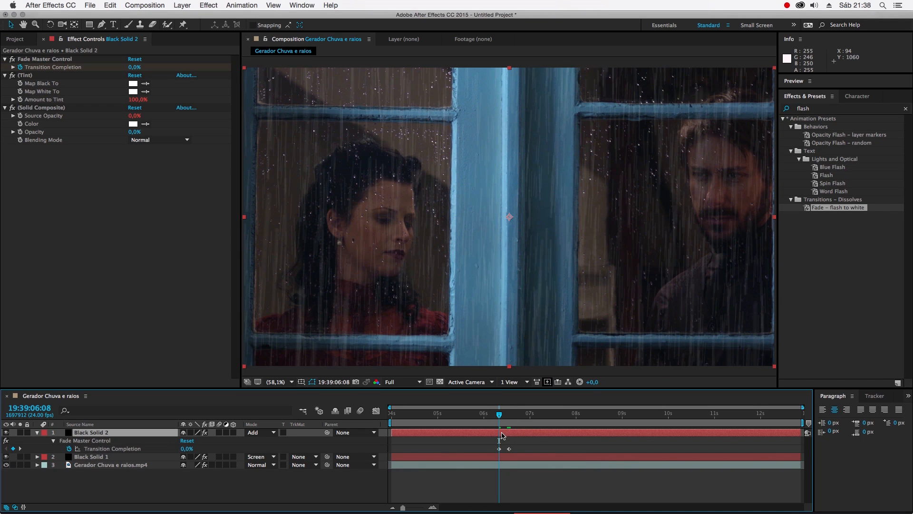
pyautogui.hotkey('alt', '[')
pyautogui.moveTo(500, 414)
pyautogui.mouseDown()
pyautogui.moveTo(510, 415)
pyautogui.moveTo(495, 414)
pyautogui.mouseUp()
pyautogui.hotkey('alt', ']')
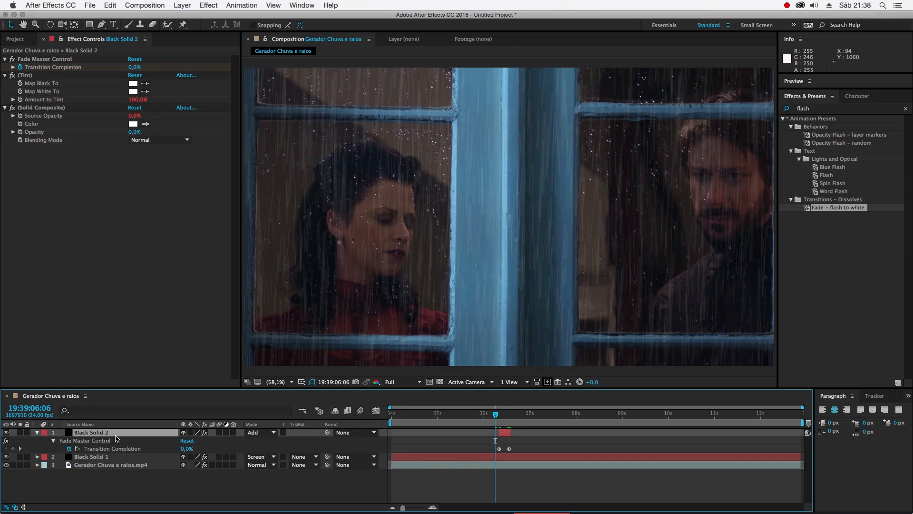
# - Rename the flash layer as Raio and preview it within a short work area set around the flash
pyautogui.press('Return')
pyautogui.write('Rai')
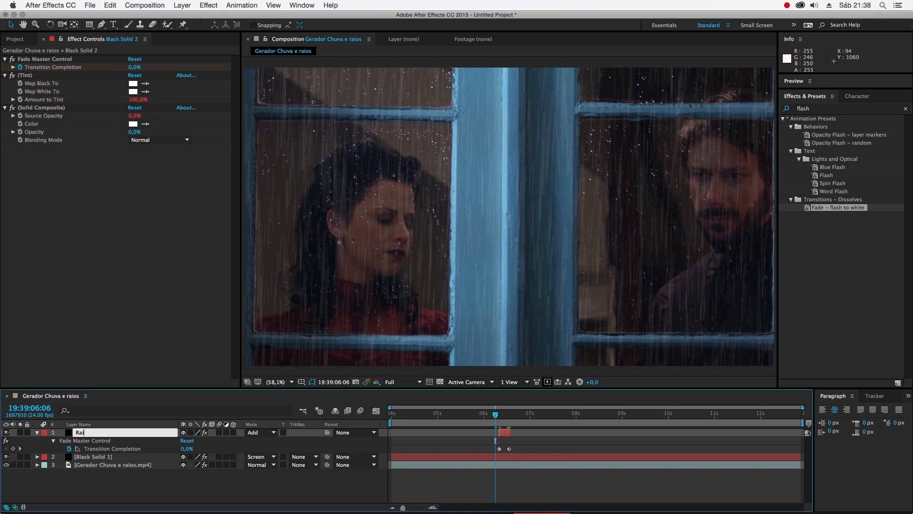
pyautogui.write('o')
pyautogui.press('Return')
pyautogui.moveTo(484, 418); pyautogui.dragTo(540, 416)
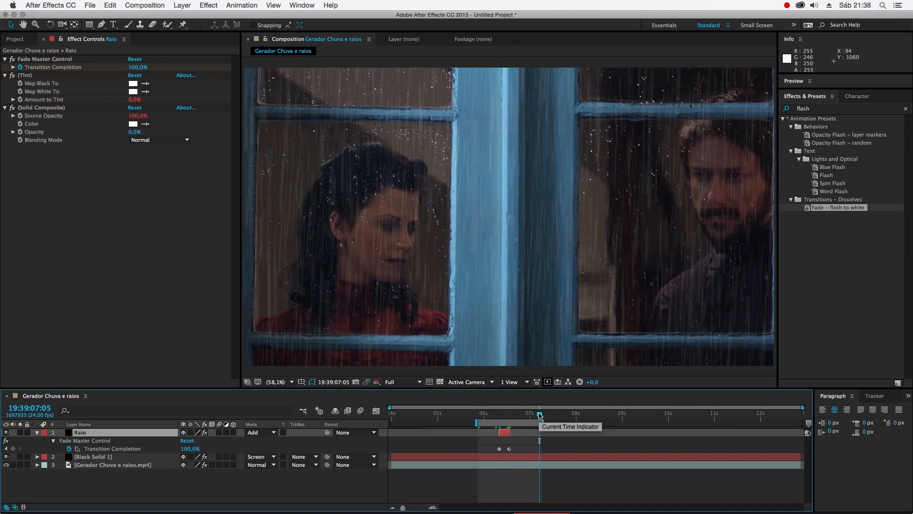
pyautogui.press('space')
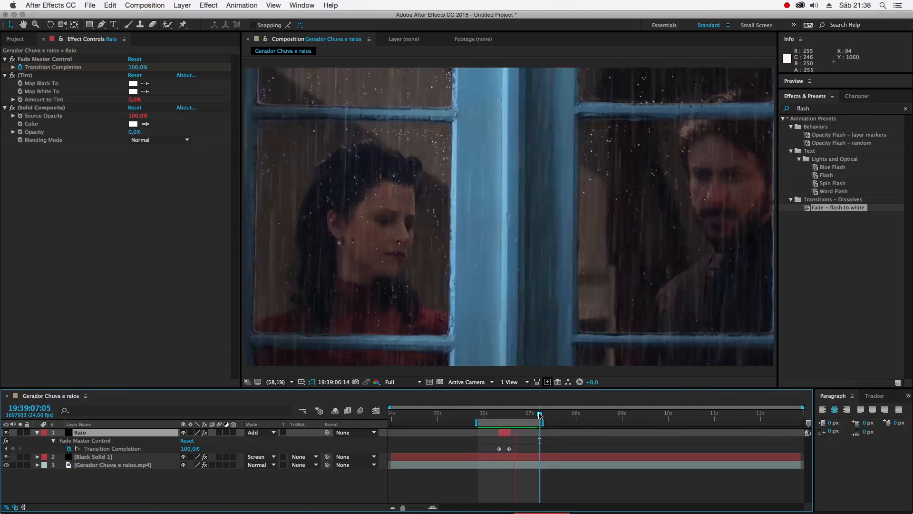
# - Move the Raio layer's last keyframe and end point slightly later, previewing the flash while refining its length
pyautogui.click(517, 433)
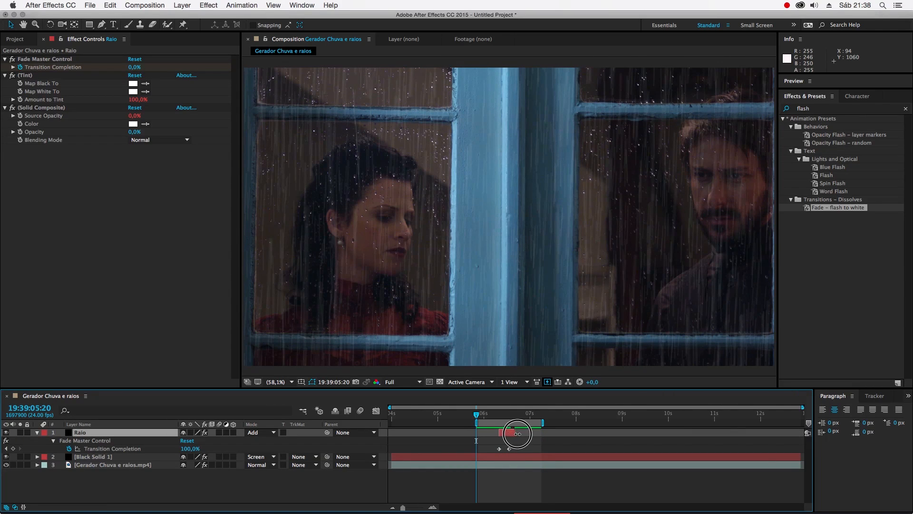
pyautogui.click(512, 449)
pyautogui.press('space')
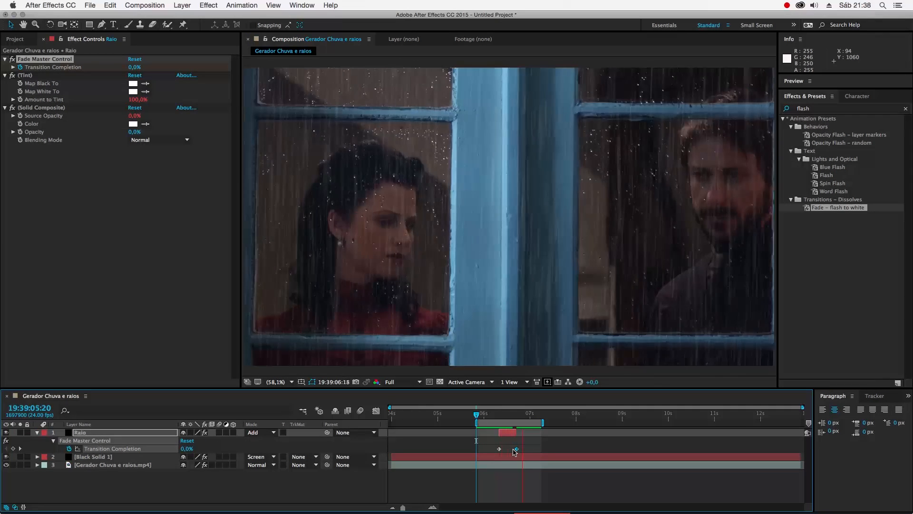
pyautogui.click(517, 449)
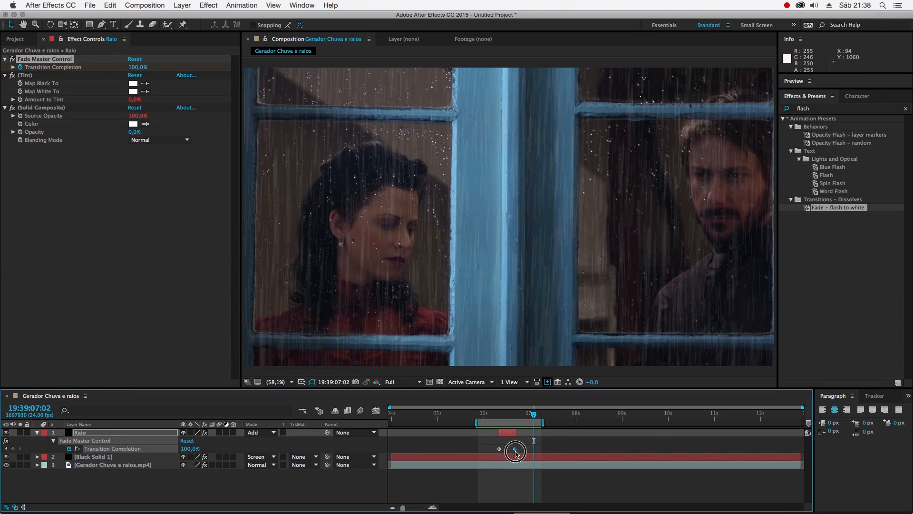
pyautogui.moveTo(512, 449); pyautogui.dragTo(511, 450)
pyautogui.click(510, 413)
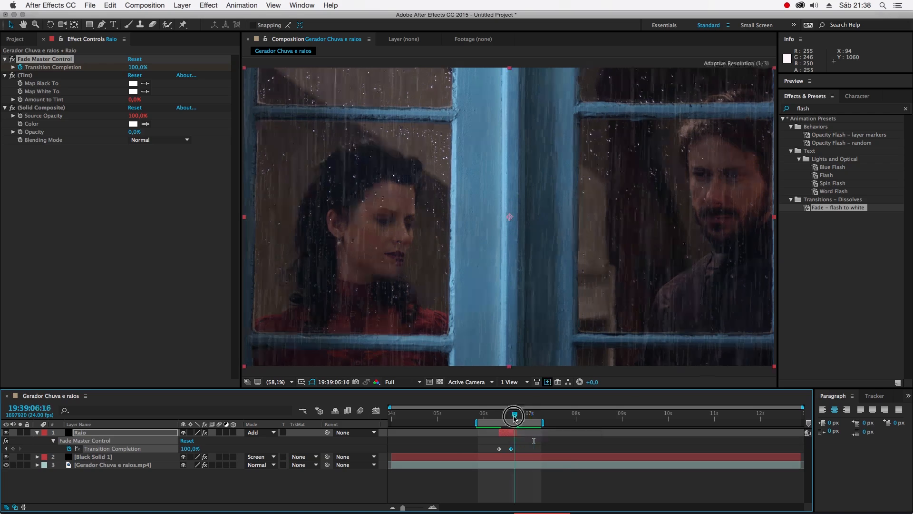
pyautogui.click(514, 432)
pyautogui.press('space')
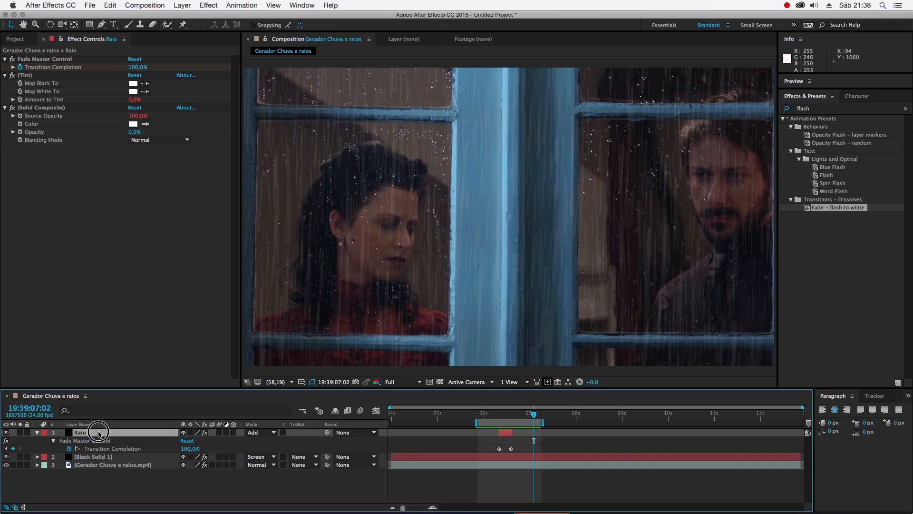
# - Duplicate Raio twice, place the copies at about 9 s and 11 s, and extend the work area past the last one
pyautogui.press('super+d')
pyautogui.moveTo(507, 436); pyautogui.dragTo(505, 415)
pyautogui.press('super+d')
pyautogui.press('n')
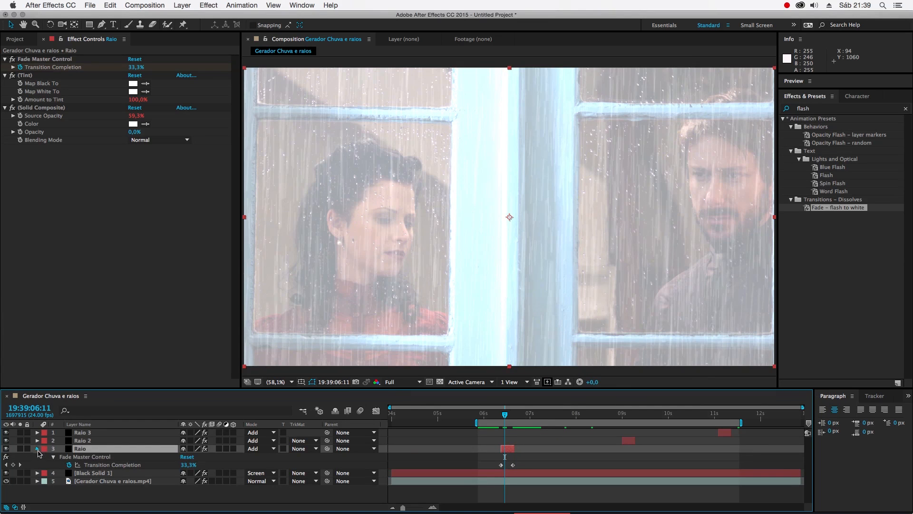
pyautogui.click(37, 449)
# - Create a new 1920 x 1080 px black solid named Black Solid 3 above the Raio layers
pyautogui.rightClick(76, 478)
pyautogui.moveTo(96, 425)
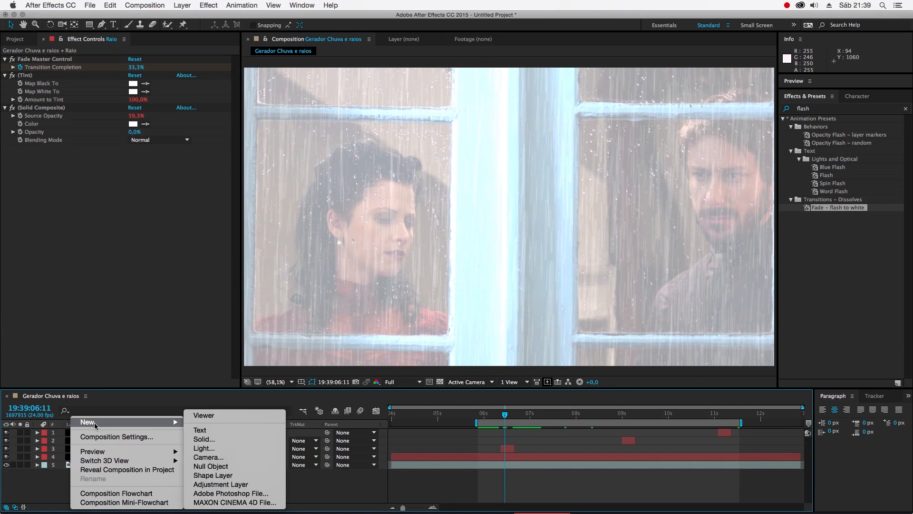
pyautogui.click(221, 440)
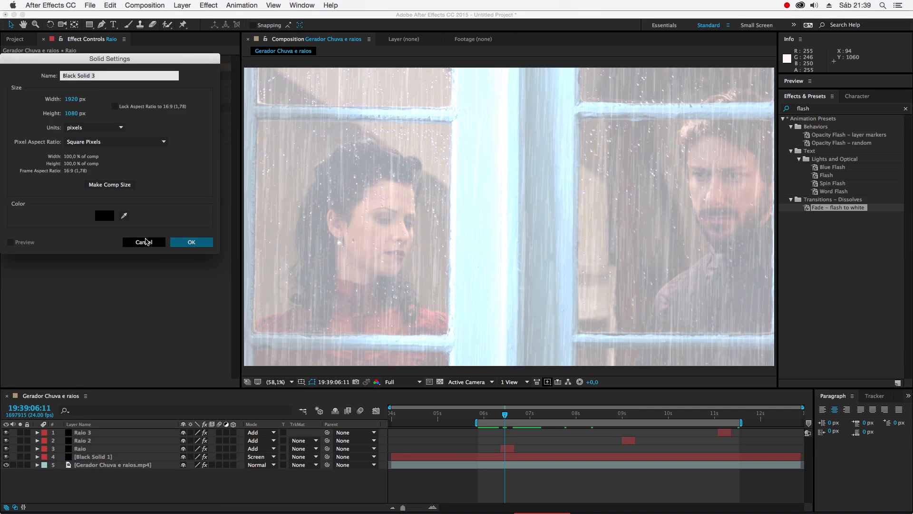
pyautogui.click(191, 242)
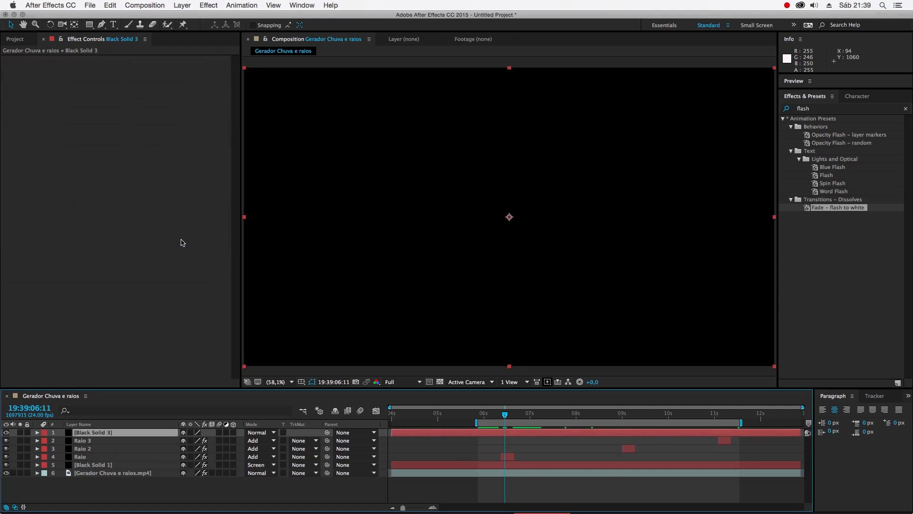
# - Find the Advanced Lightning effect by searching for "light" and apply it to Black Solid 3
pyautogui.click(812, 109)
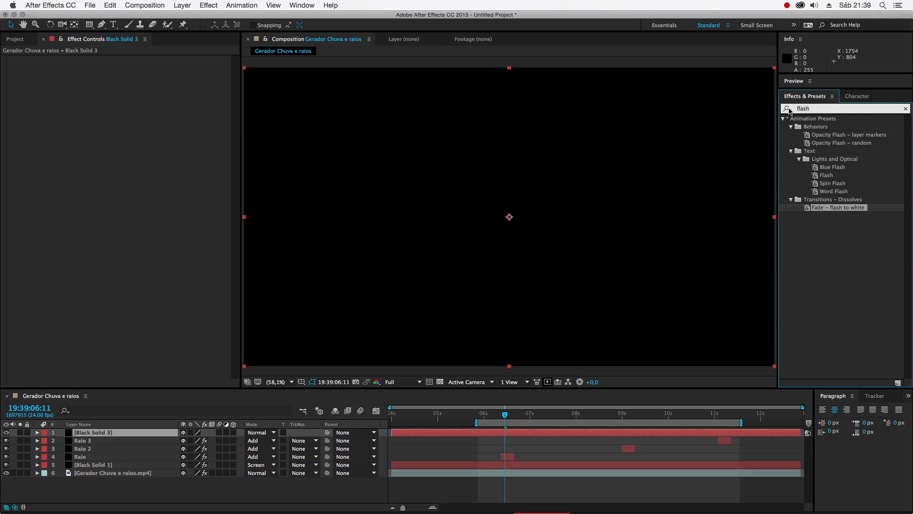
pyautogui.click(788, 109)
pyautogui.write('light')
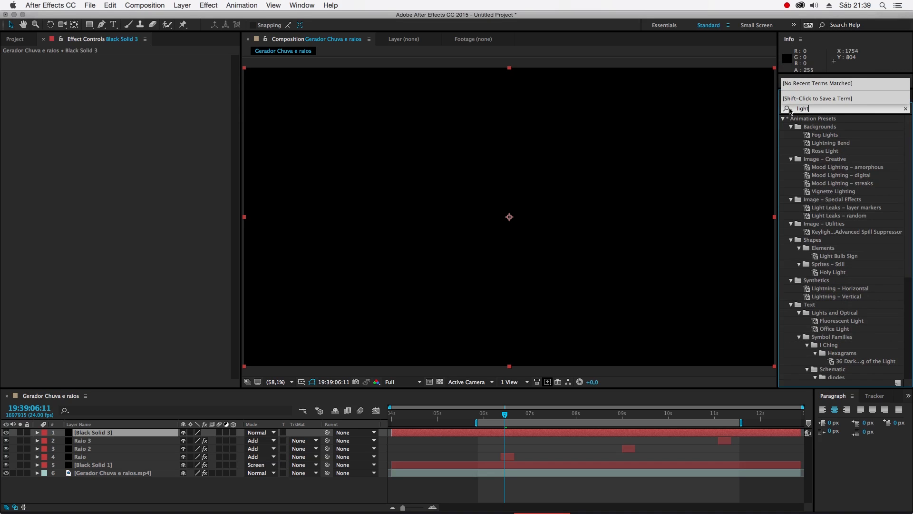
pyautogui.click(783, 119)
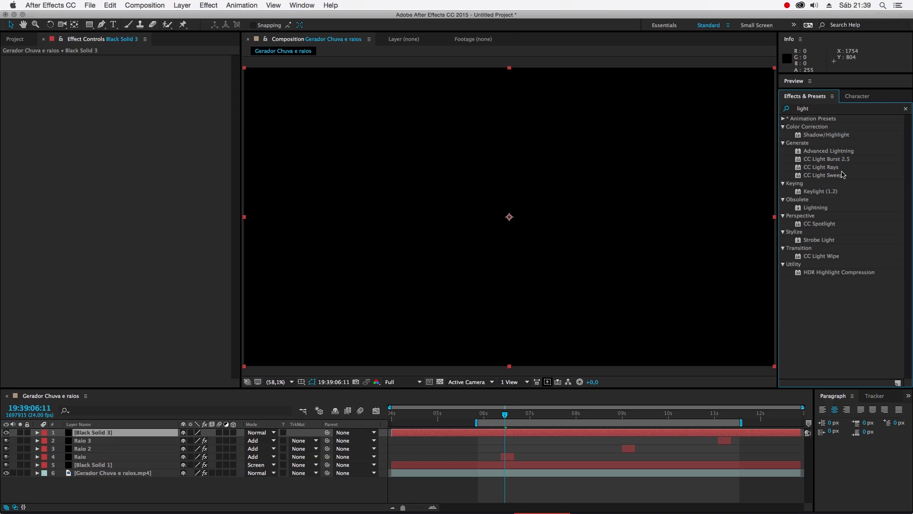
pyautogui.moveTo(838, 154); pyautogui.dragTo(590, 181)
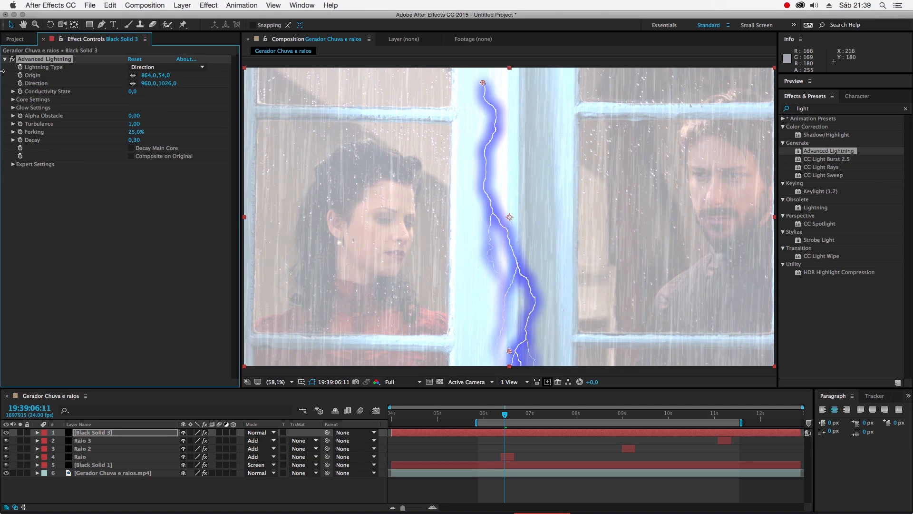
# - Disable Advanced Lightning and apply the Lightning effect with Start point 590,2, 214,5, End point 424,0, 765,6 and 19 Segments
pyautogui.click(12, 58)
pyautogui.moveTo(816, 209); pyautogui.dragTo(661, 218)
pyautogui.moveTo(378, 218); pyautogui.dragTo(336, 127)
pyautogui.moveTo(641, 217); pyautogui.dragTo(361, 280)
pyautogui.moveTo(335, 127); pyautogui.dragTo(406, 127)
pyautogui.moveTo(131, 201)
pyautogui.mouseDown()
pyautogui.moveTo(170, 198)
pyautogui.moveTo(142, 200)
pyautogui.moveTo(138, 214)
pyautogui.moveTo(160, 212)
pyautogui.moveTo(135, 200)
pyautogui.mouseUp()
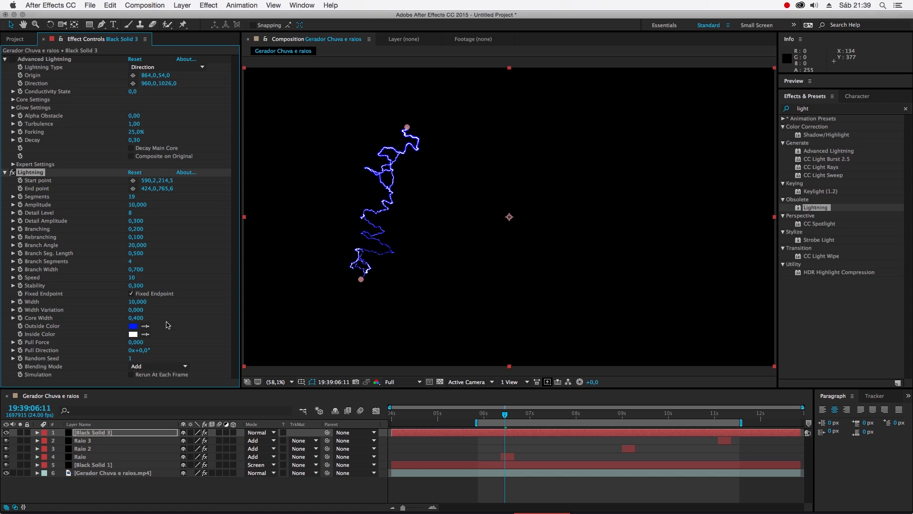
# - Set the Lightning effect's Outside Color to red and Width to 1, and preview the animated bolt
pyautogui.click(131, 327)
pyautogui.moveTo(421, 284); pyautogui.dragTo(433, 332)
pyautogui.click(502, 216)
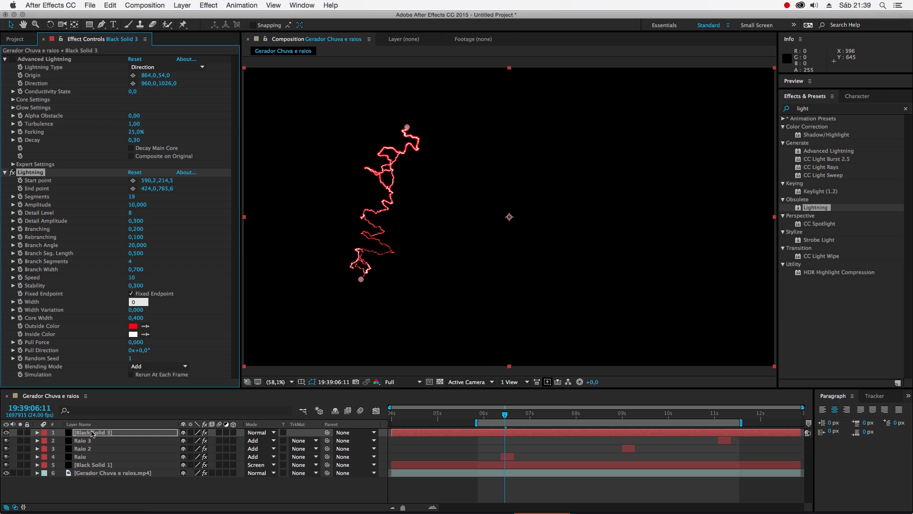
pyautogui.click(487, 414)
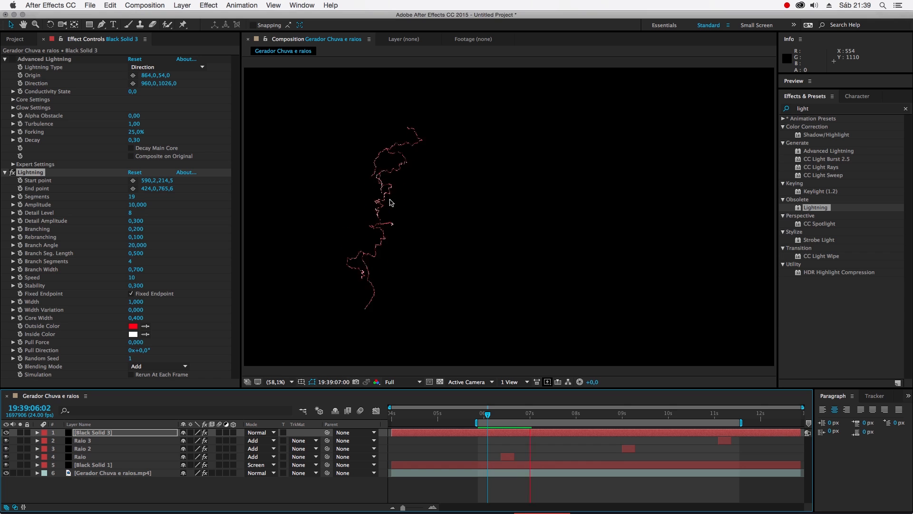
pyautogui.press('space')
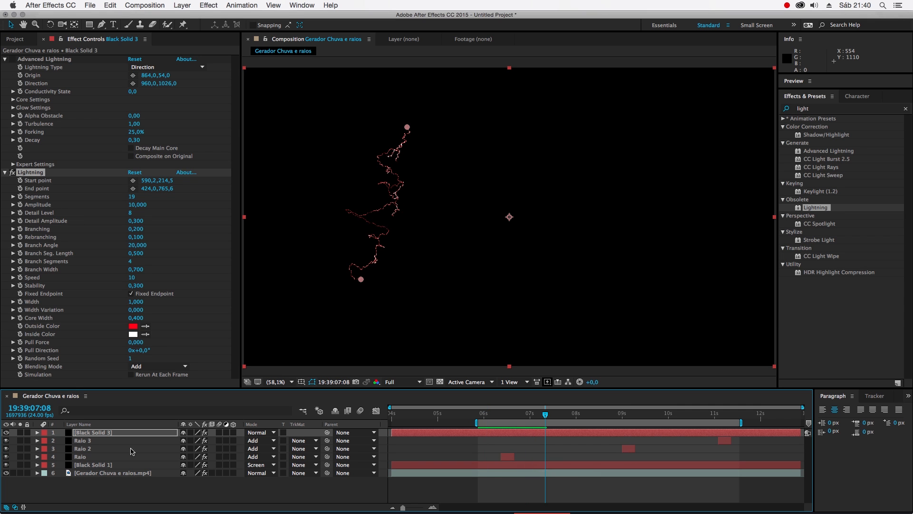
# - Set the blending mode of the Black Solid 3 layer to Screen
pyautogui.click(118, 433)
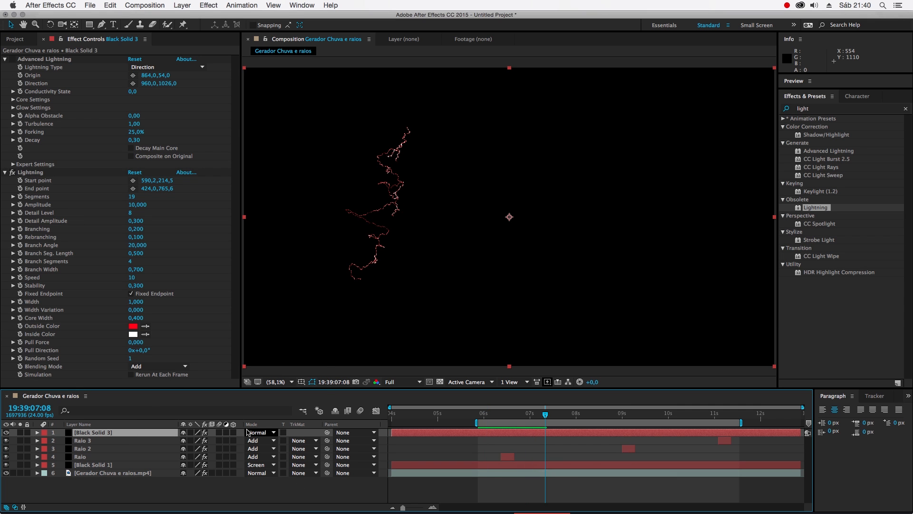
pyautogui.click(260, 433)
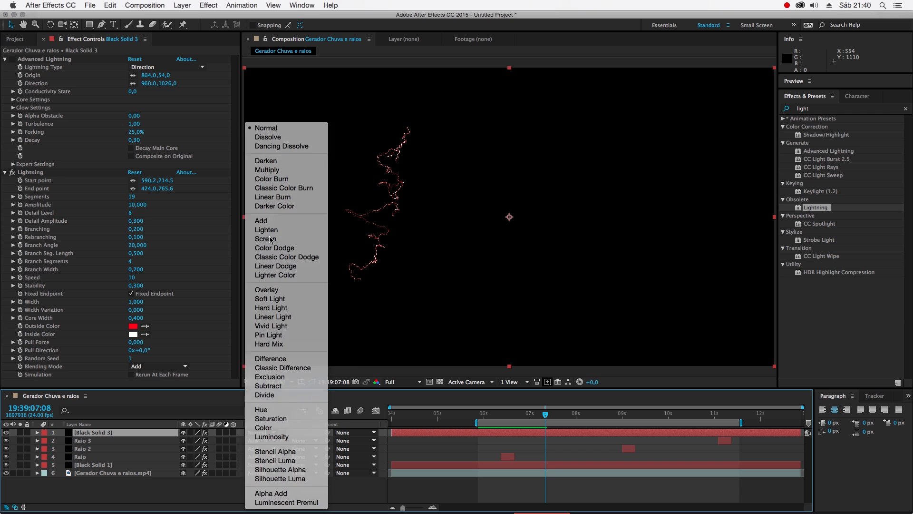
pyautogui.click(265, 238)
# - Disable the Lightning effect, enable Advanced Lightning on Black Solid 3 and preview its bolt over the footage
pyautogui.click(12, 172)
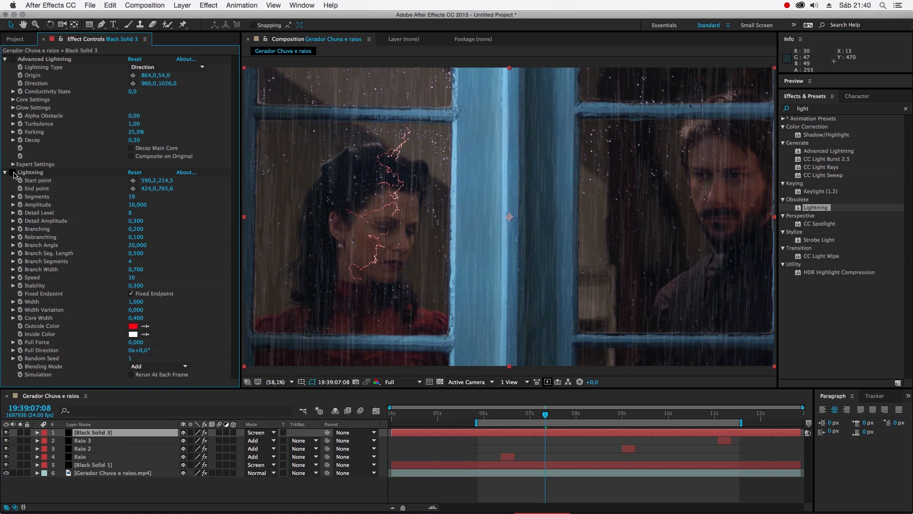
pyautogui.click(12, 59)
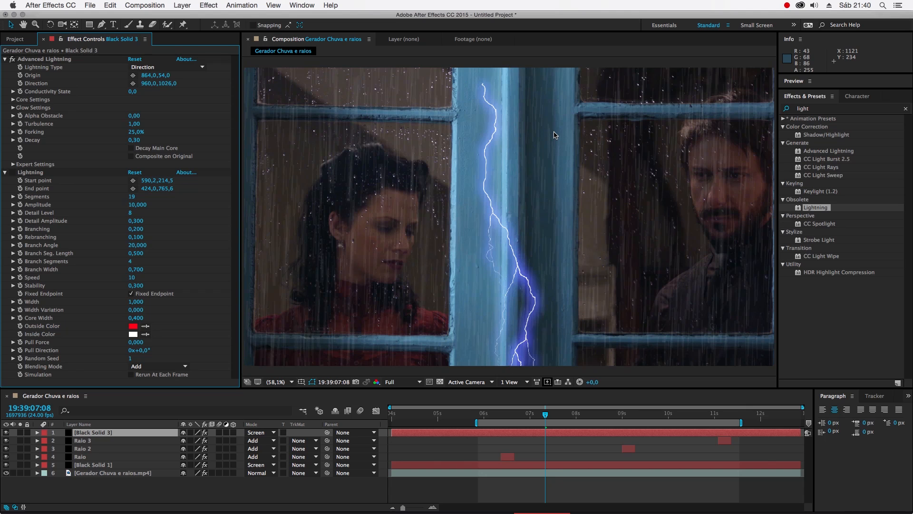
pyautogui.press('space')
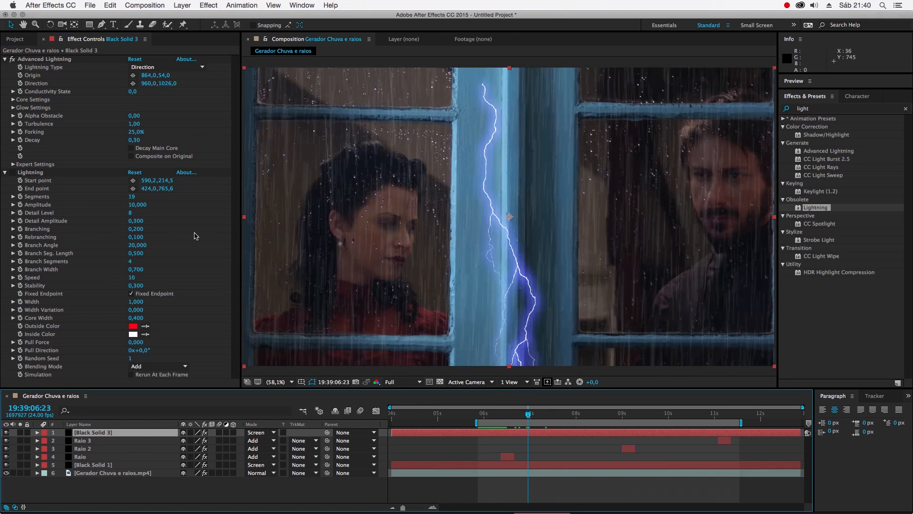
pyautogui.click(13, 173)
pyautogui.click(13, 173)
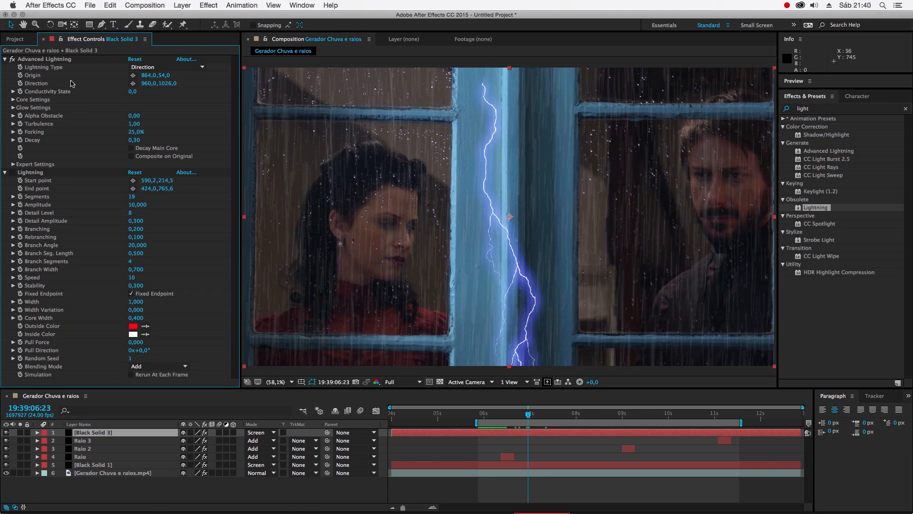
# - Reposition the Advanced Lightning bolt with Origin at 349,6, 173,9 and Direction at 542,4, 635,4
pyautogui.click(133, 75)
pyautogui.click(340, 116)
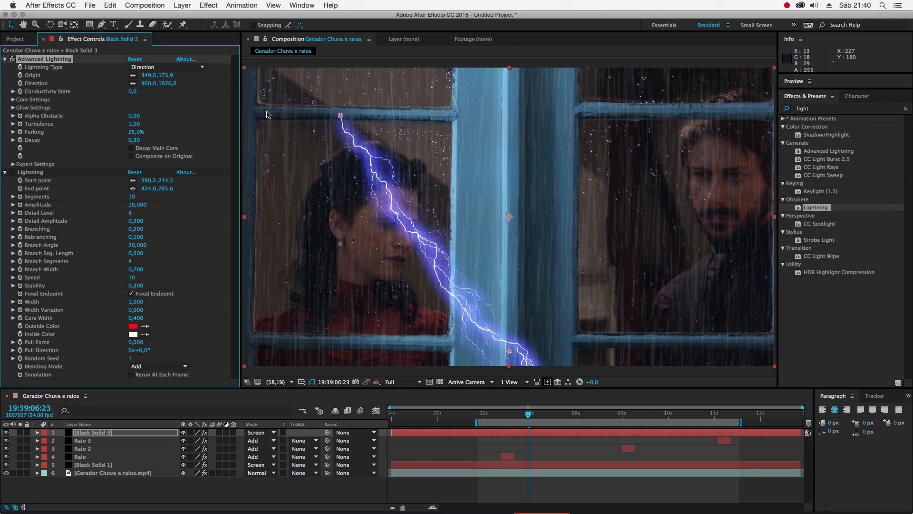
pyautogui.click(133, 83)
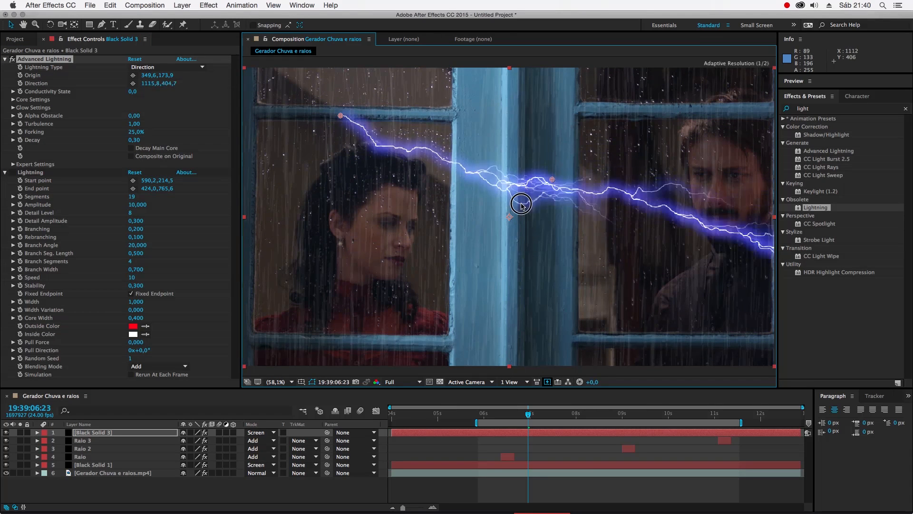
pyautogui.click(394, 244)
# - Re-enable the Lightning effect and move its End point to 1183,4, 645,0 and Start point to 755,5, 188,7
pyautogui.click(12, 173)
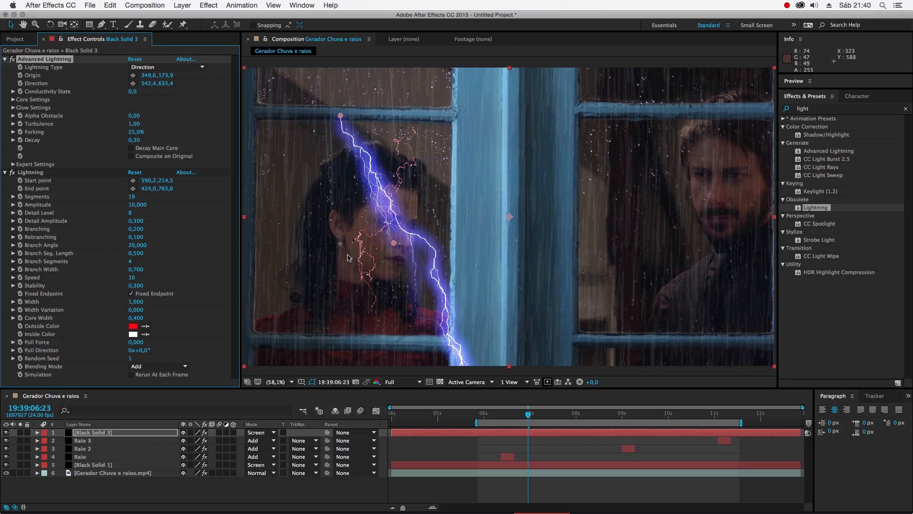
pyautogui.click(37, 174)
pyautogui.moveTo(360, 279); pyautogui.dragTo(570, 246)
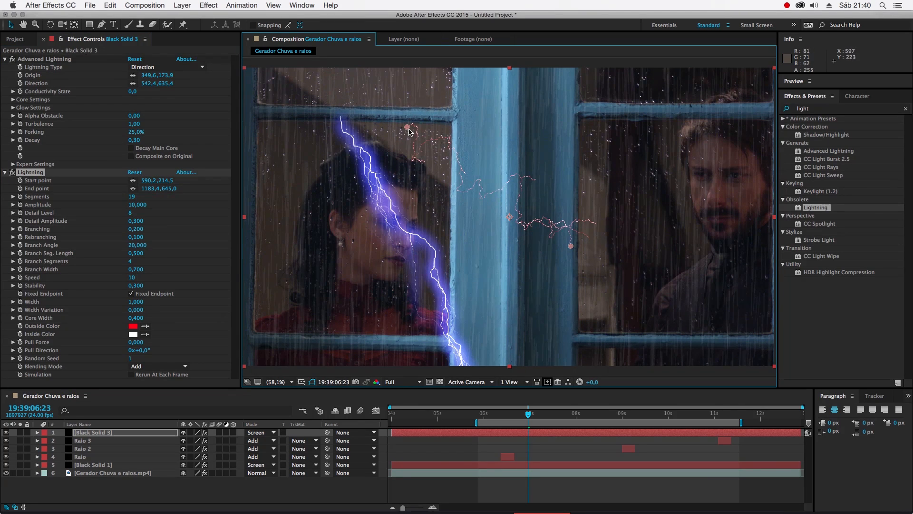
pyautogui.moveTo(408, 128); pyautogui.dragTo(453, 119)
# - Expand Advanced Lightning's Core and Glow Settings, and set Forking to 100% and Decay to 0,73
pyautogui.click(31, 55)
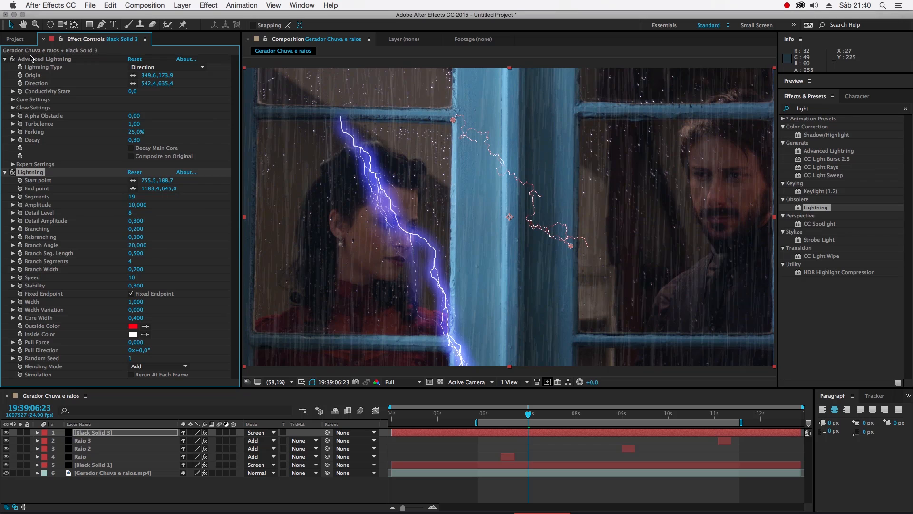
pyautogui.click(32, 68)
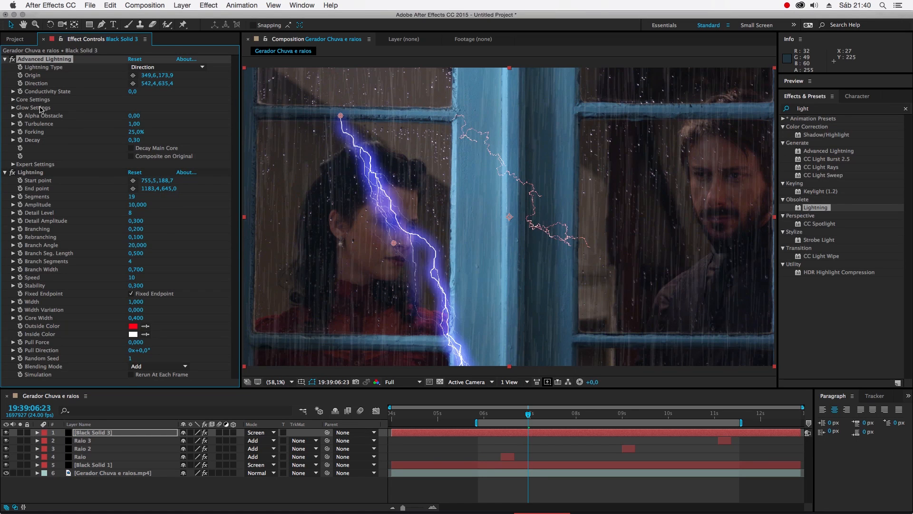
pyautogui.click(13, 108)
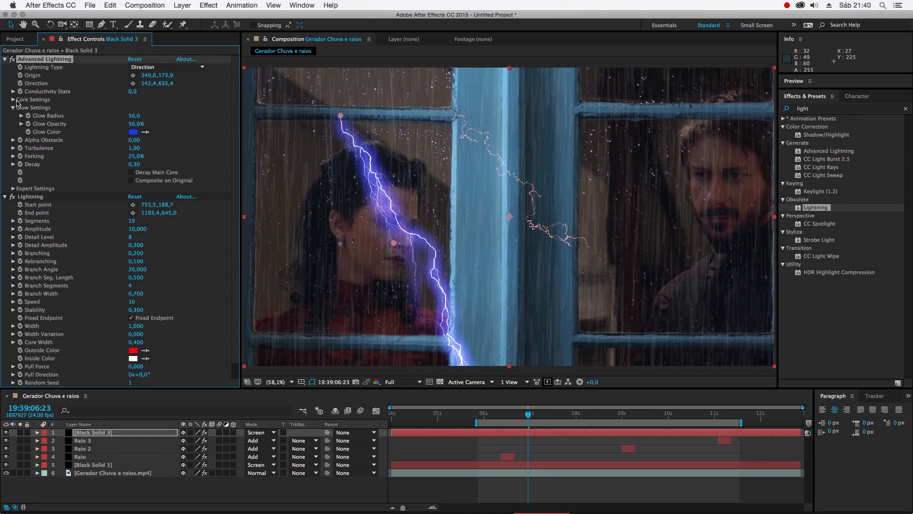
pyautogui.click(13, 100)
pyautogui.moveTo(131, 108)
pyautogui.mouseDown()
pyautogui.moveTo(157, 107)
pyautogui.moveTo(85, 113)
pyautogui.moveTo(132, 107)
pyautogui.moveTo(88, 116)
pyautogui.moveTo(143, 117)
pyautogui.mouseUp()
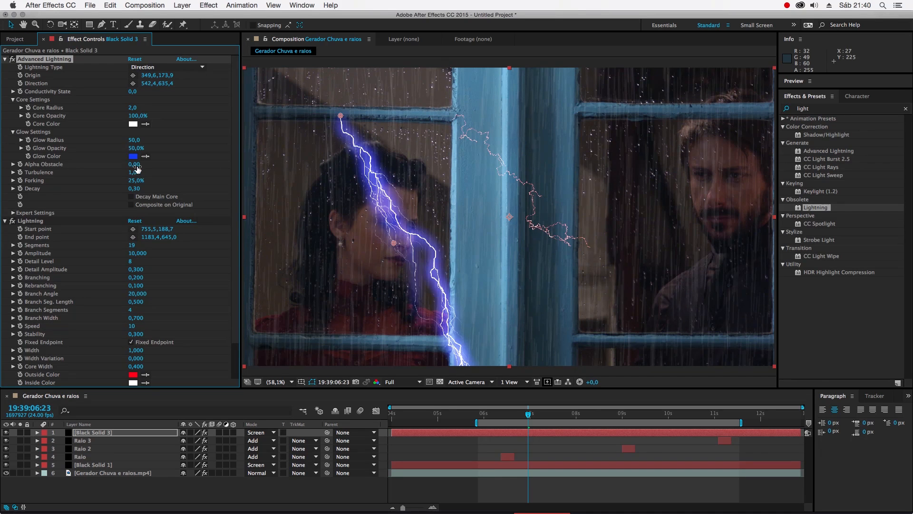
pyautogui.moveTo(137, 172); pyautogui.dragTo(196, 182)
pyautogui.moveTo(136, 188); pyautogui.dragTo(94, 196)
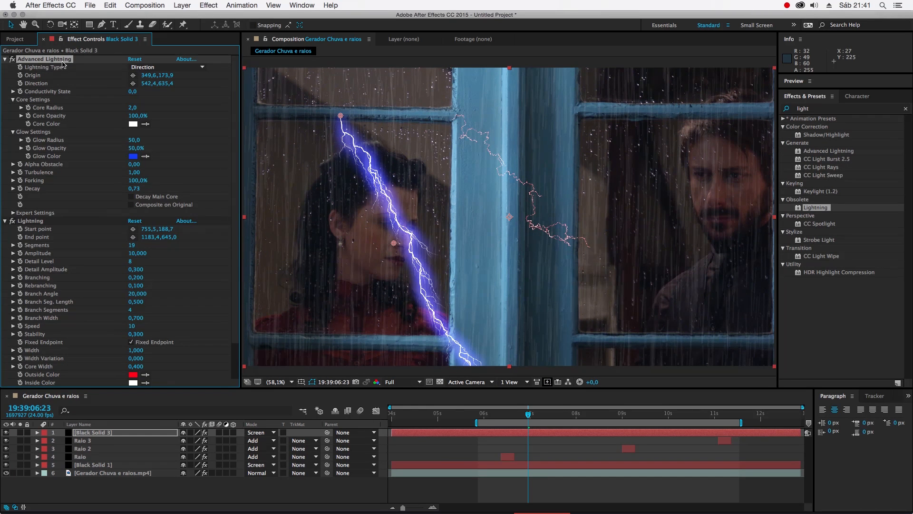
# - Collapse and disable both the Advanced Lightning and Lightning effects on Black Solid 3
pyautogui.click(5, 59)
pyautogui.click(5, 67)
pyautogui.click(12, 59)
pyautogui.click(12, 67)
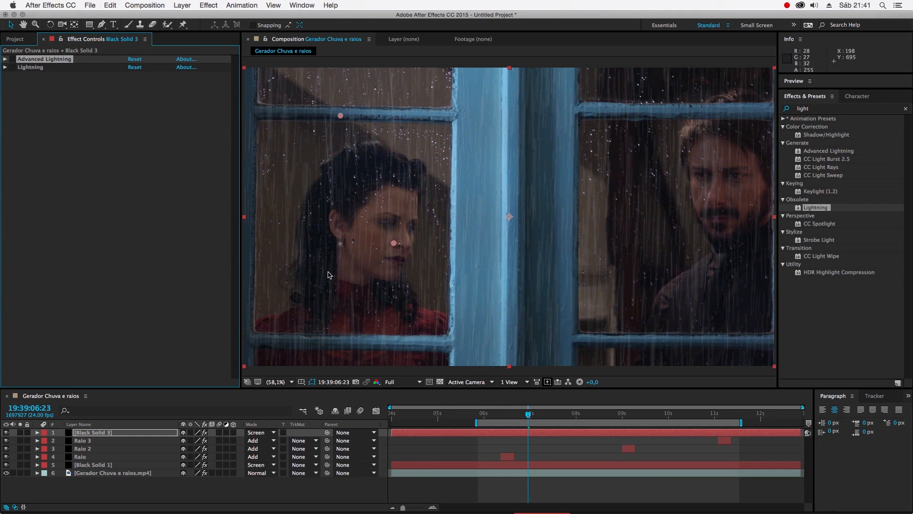
# - End the work area at 19:39:06:23 and move the current time back to 19:39:06:05, before the first Raio flash
pyautogui.press('n')
pyautogui.moveTo(532, 418); pyautogui.dragTo(493, 420)
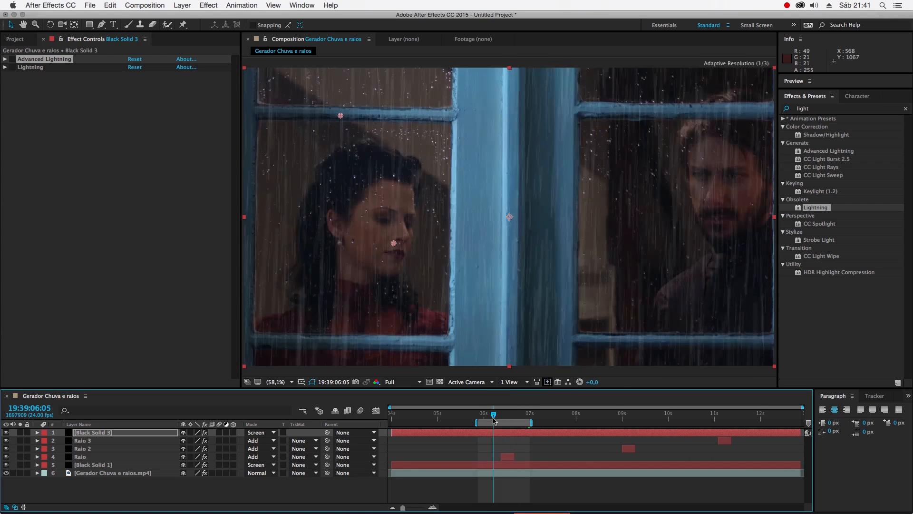